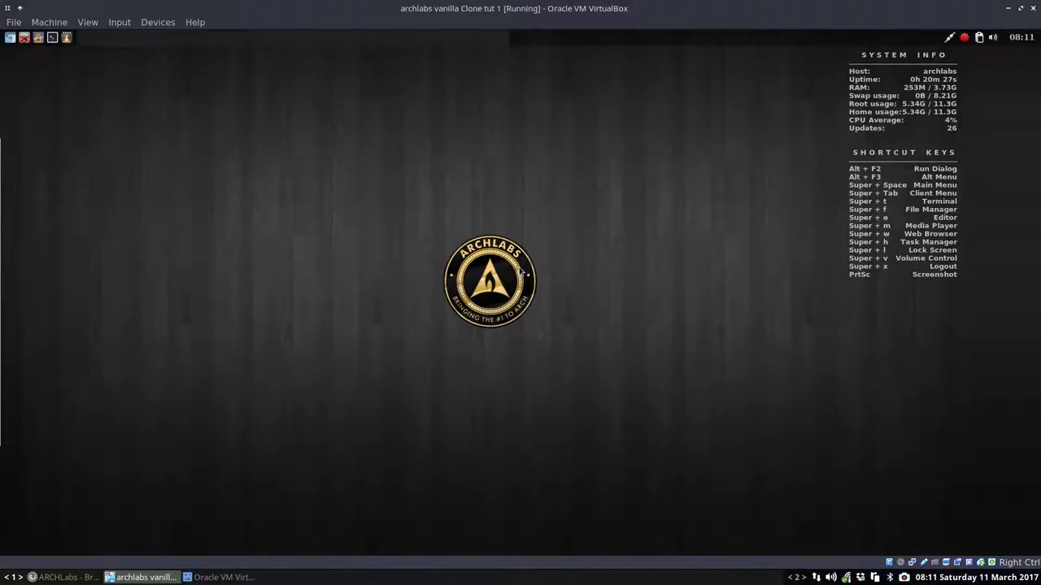
Open Openbox's menu.xml configuration file for editing from the desktop preferences.
right_click(379, 196)
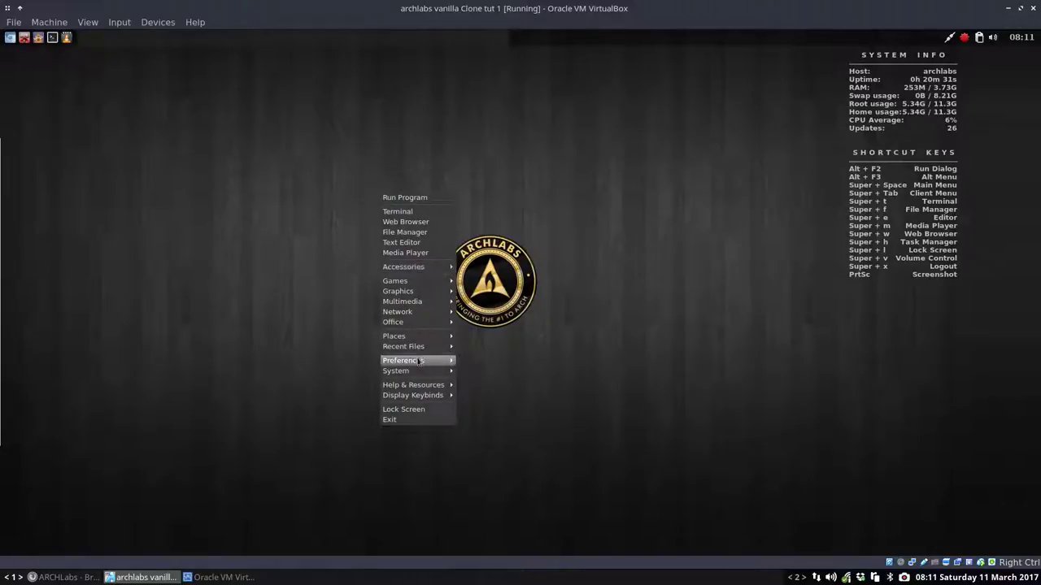
mouse_move(420, 361)
mouse_move(485, 364)
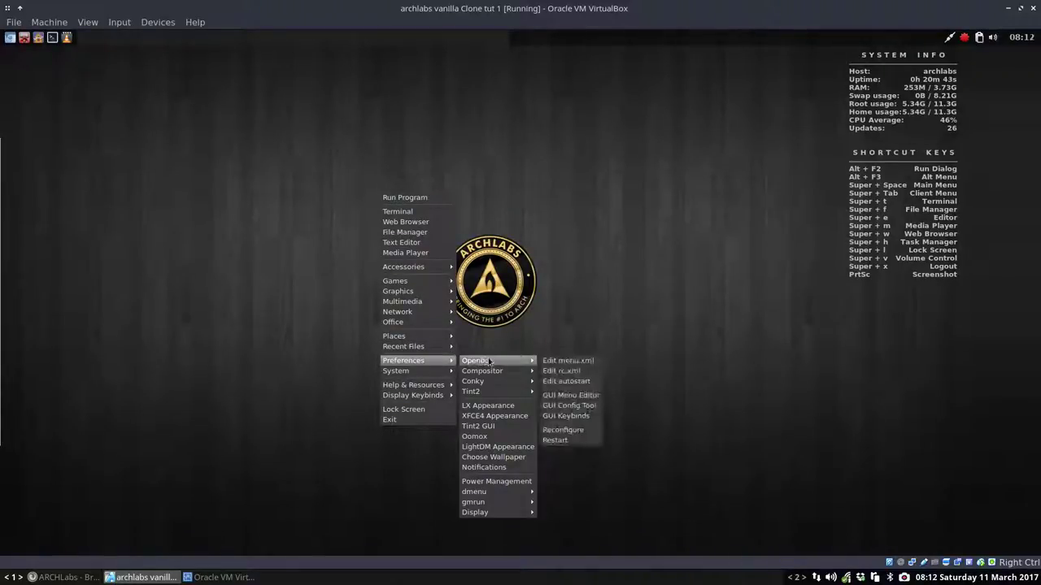
left_click(598, 364)
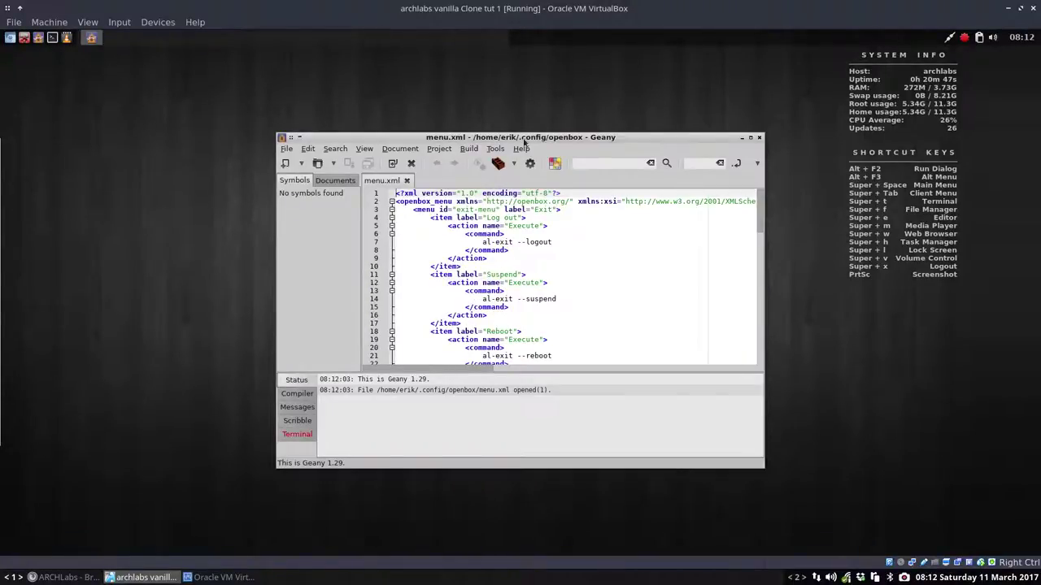
Change the "Log out" item label in the exit menu to "Logging out".
left_click_drag(486, 217, 501, 218)
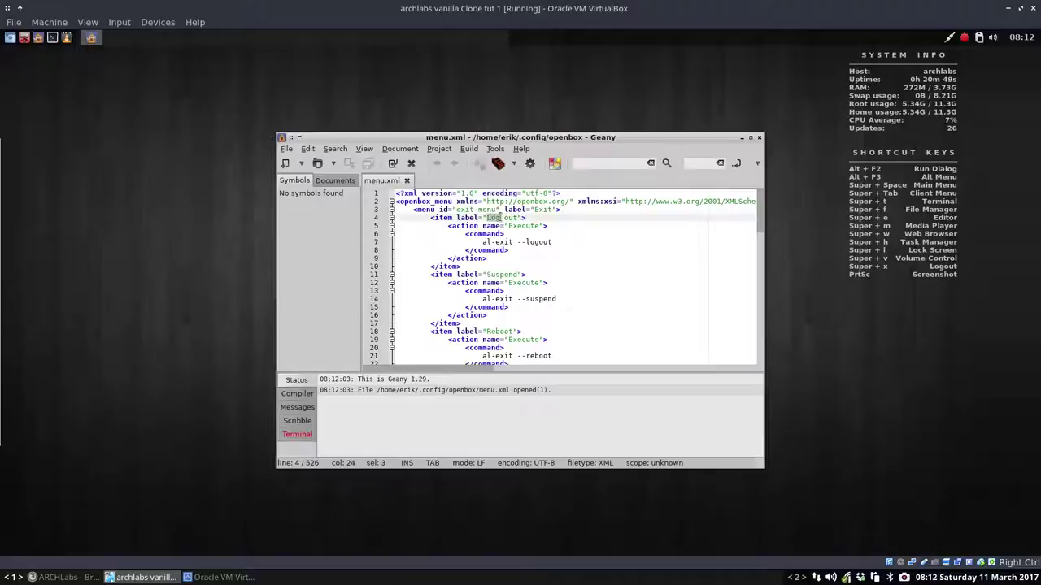
left_click(504, 218)
type("ging")
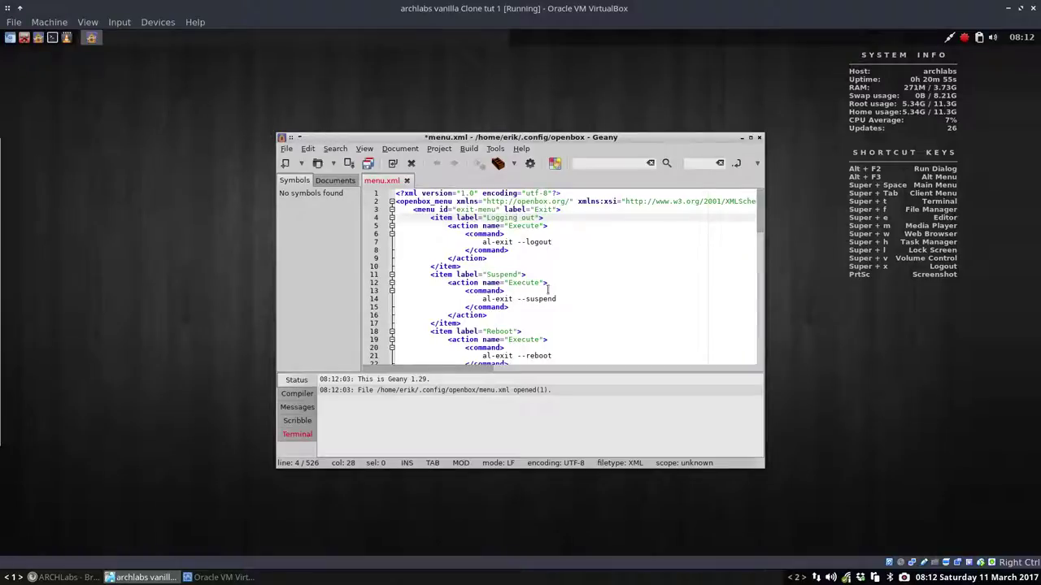
Remove the added "ging" from the exit menu label and close the editor without saving menu.xml.
key("BackSpace")
key("BackSpace")
key("BackSpace")
key("BackSpace")
left_click(759, 137)
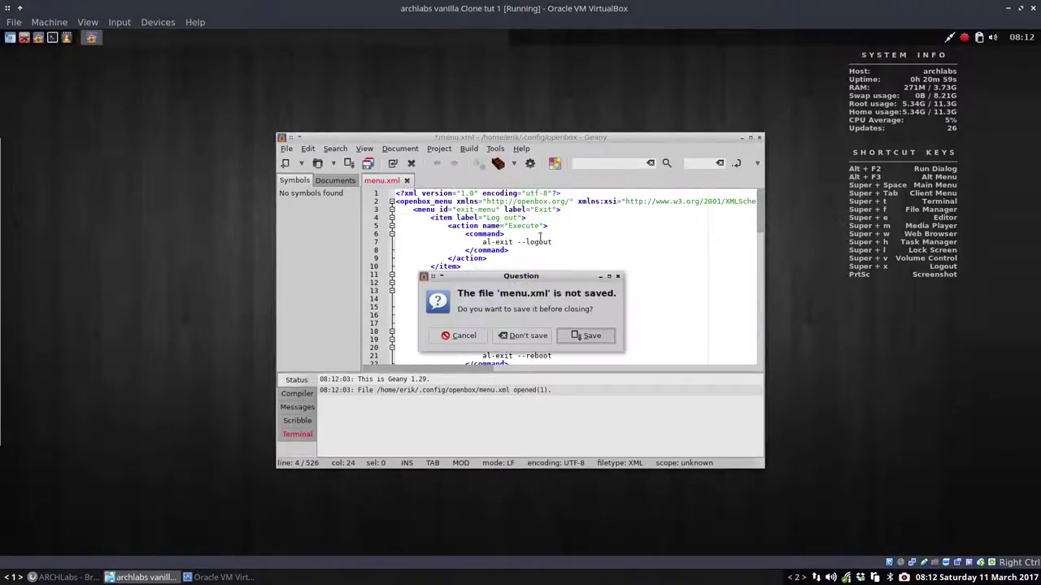
left_click(527, 335)
Open Openbox's rc.xml configuration file for editing from the desktop preferences.
right_click(536, 277)
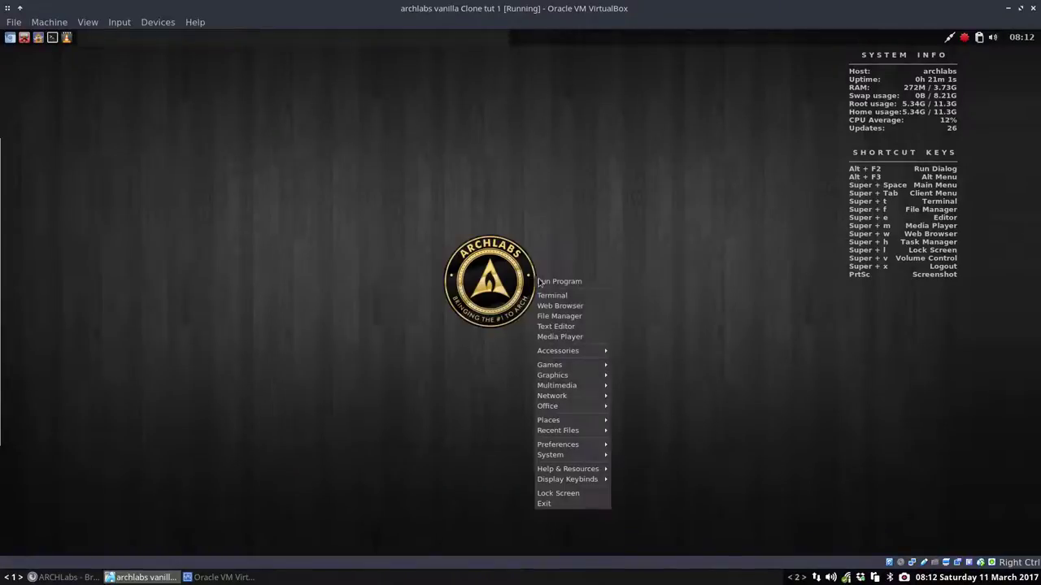
mouse_move(569, 446)
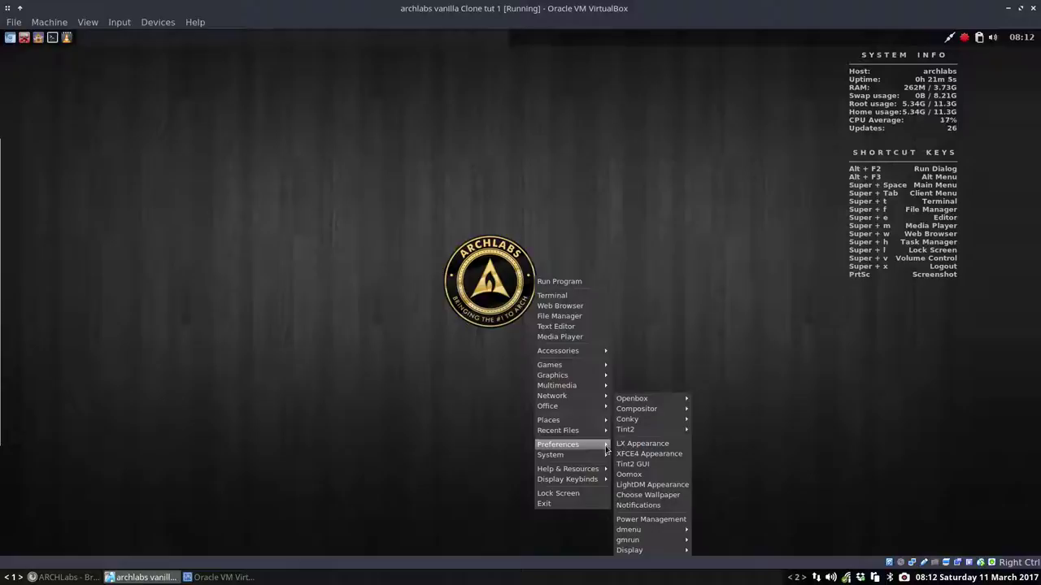
mouse_move(653, 402)
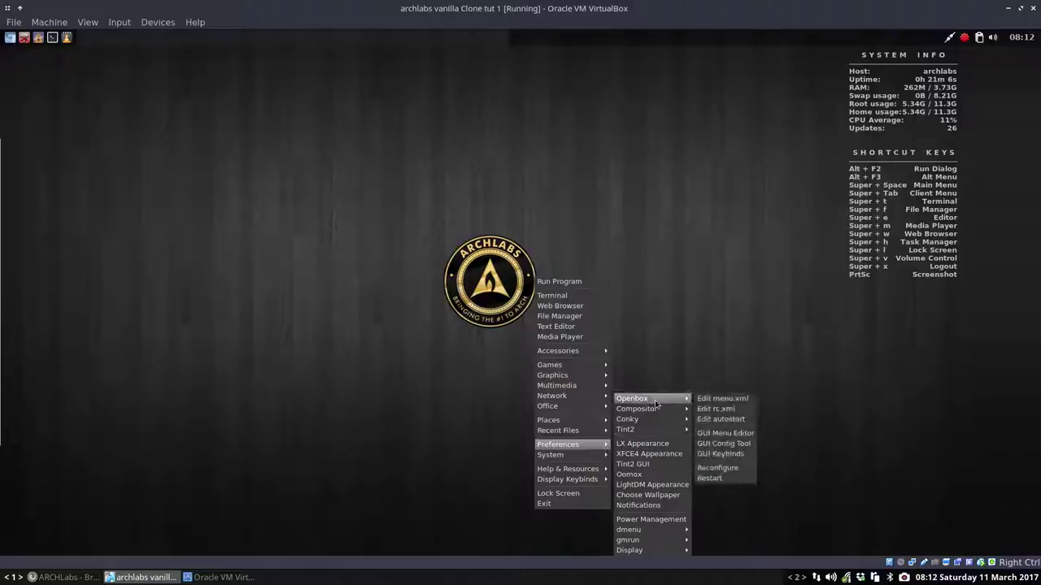
left_click(728, 411)
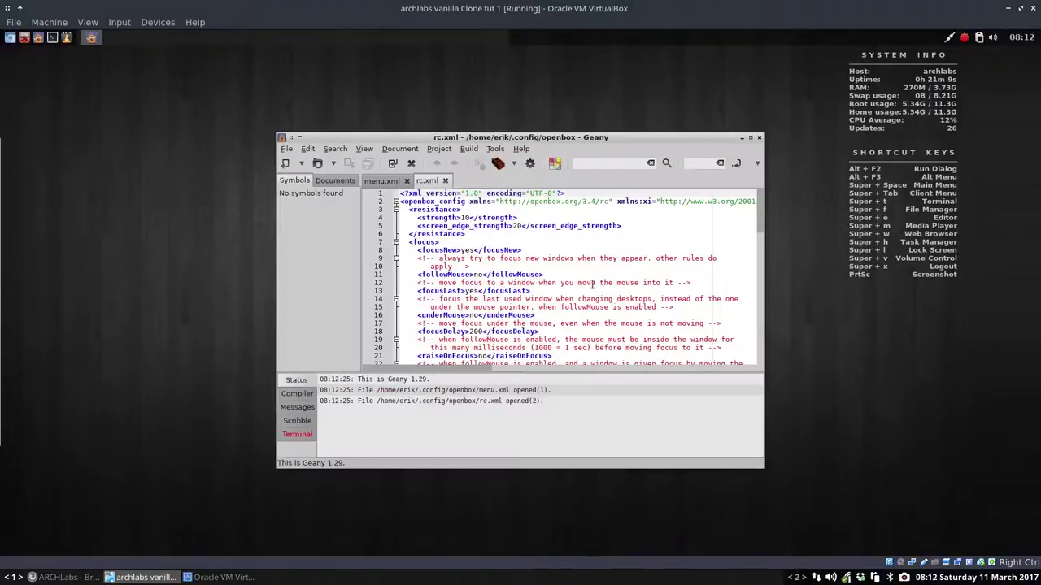
Examine the titleLayout setting and its comment on available characters in the theme section of rc.xml.
scroll(583, 294, "down", 15)
scroll(553, 309, "up", 15)
scroll(529, 328, "down", 7)
scroll(529, 328, "down", 5)
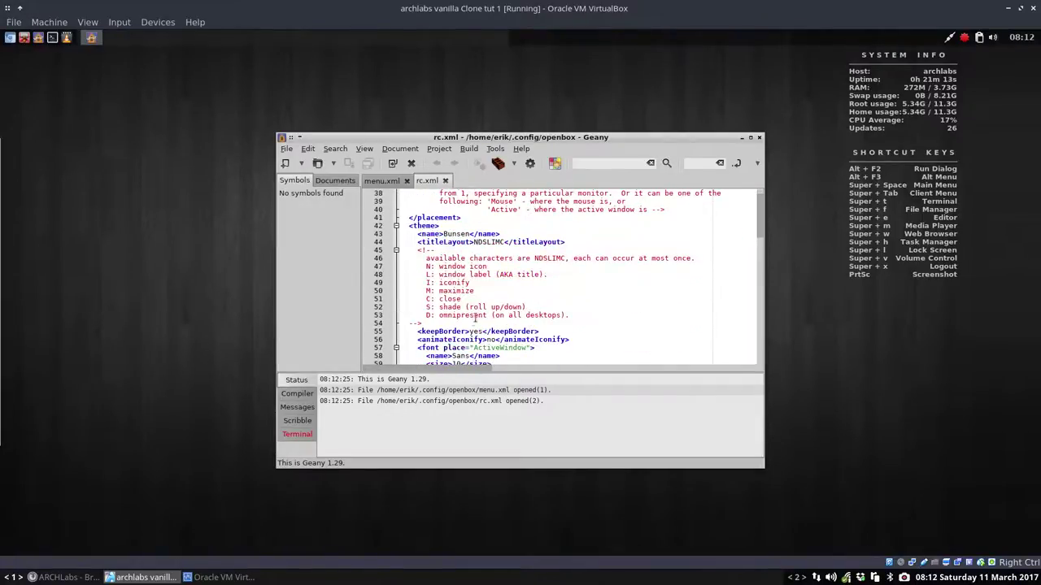
left_click_drag(439, 324, 378, 242)
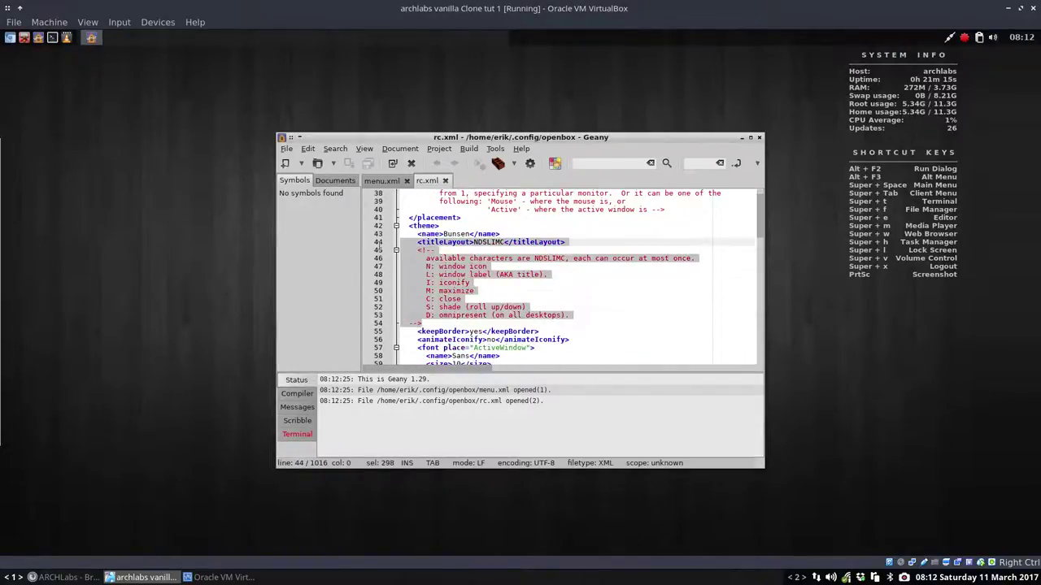
left_click(493, 244)
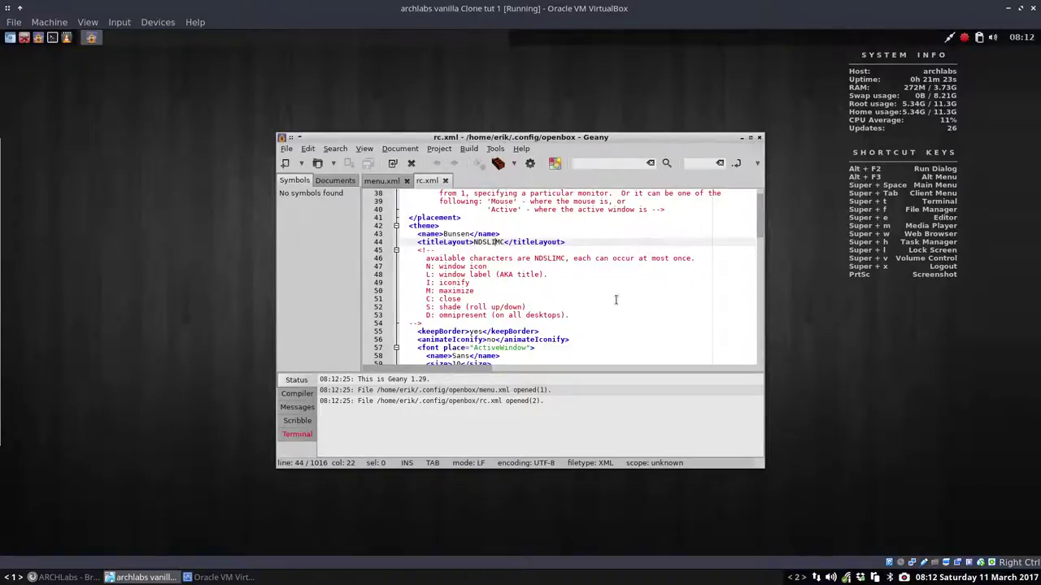
Examine the font settings and the desktop names in the desktops section of rc.xml.
scroll(580, 313, "down", 13)
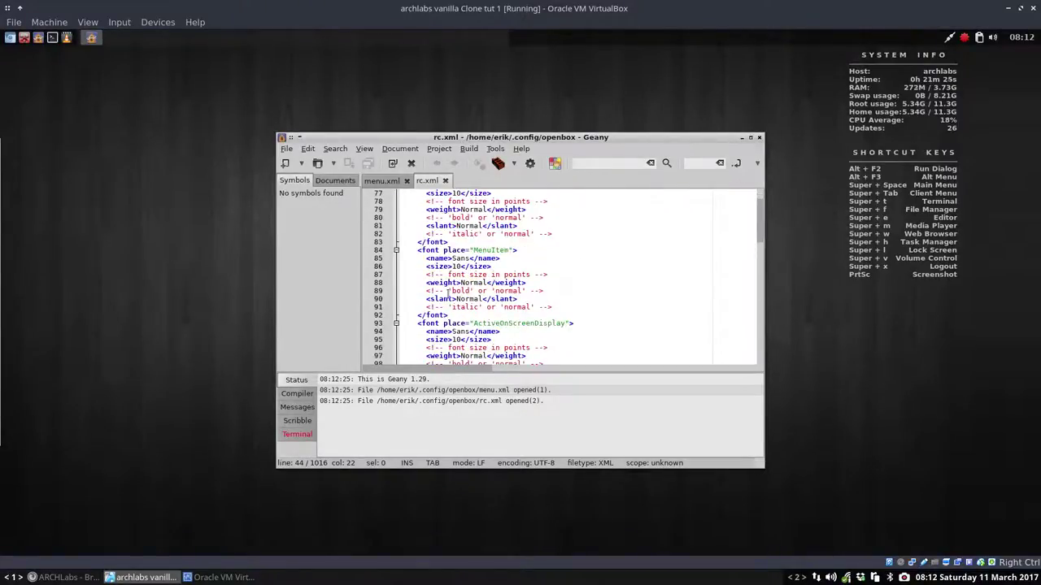
scroll(486, 260, "down", 3)
scroll(491, 321, "down", 3)
scroll(491, 321, "down", 9)
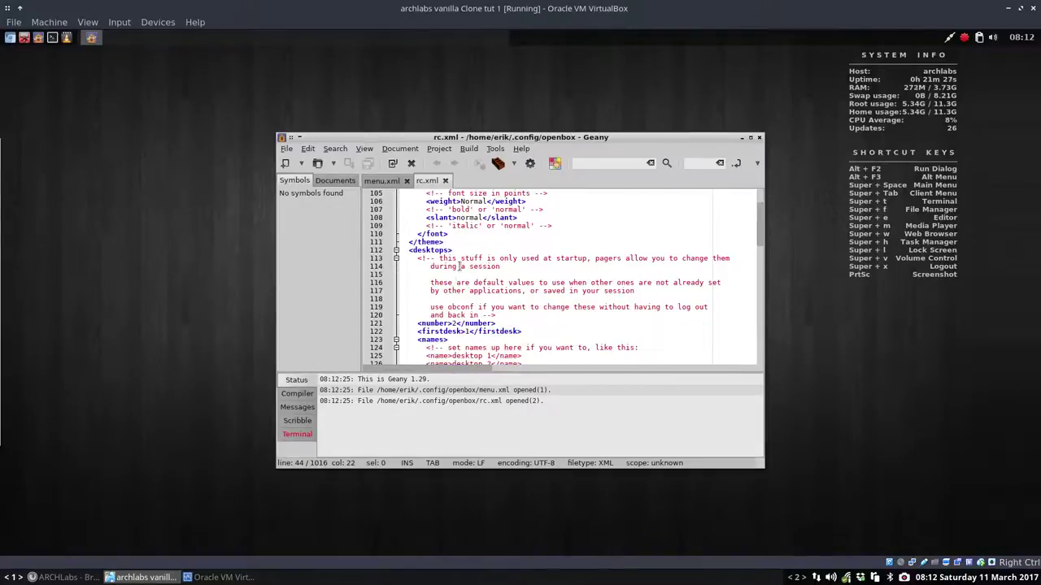
scroll(484, 250, "up", 2)
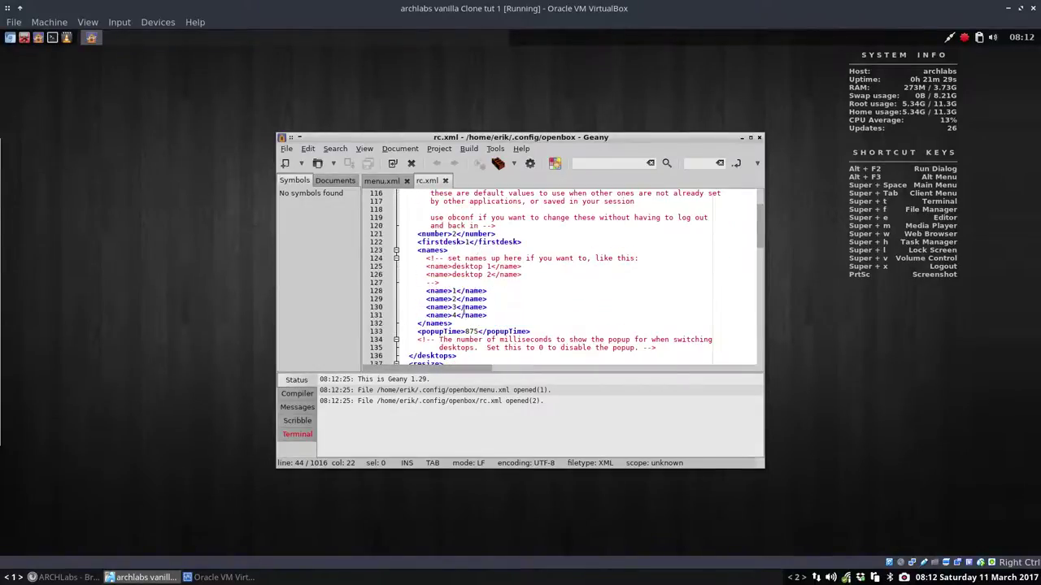
left_click_drag(490, 309, 409, 258)
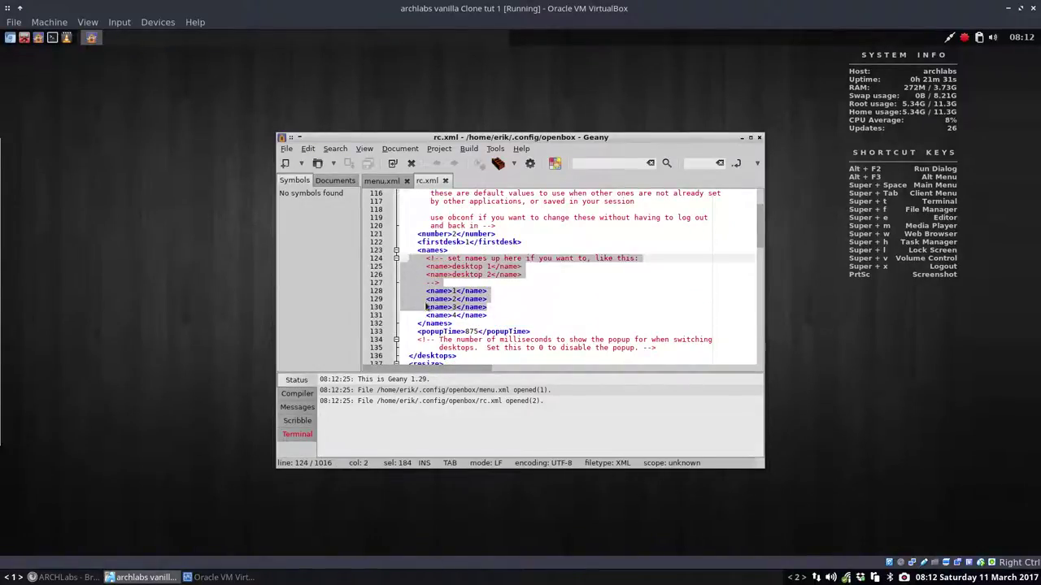
left_click(486, 283)
left_click(520, 275)
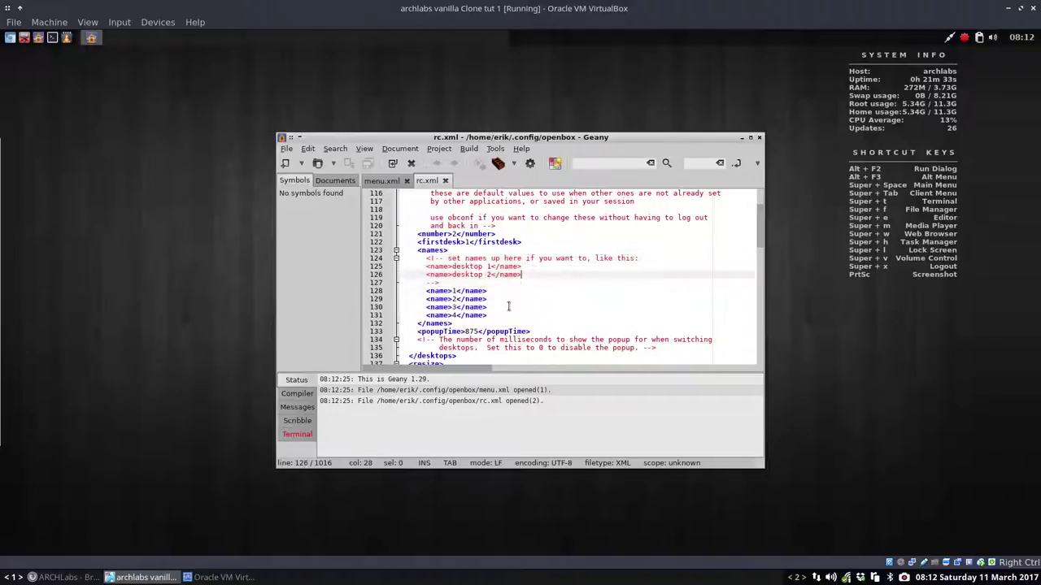
left_click(510, 306)
Examine the desktop switching and show-desktop keybinds in rc.xml, and close the editor.
scroll(508, 329, "down", 20)
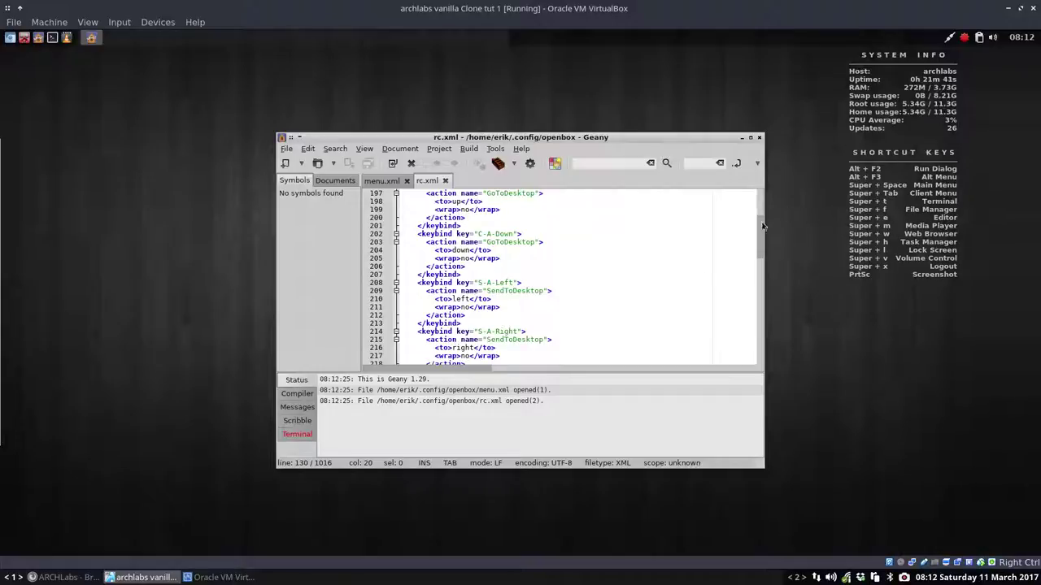
left_click(479, 282)
key("BackSpace")
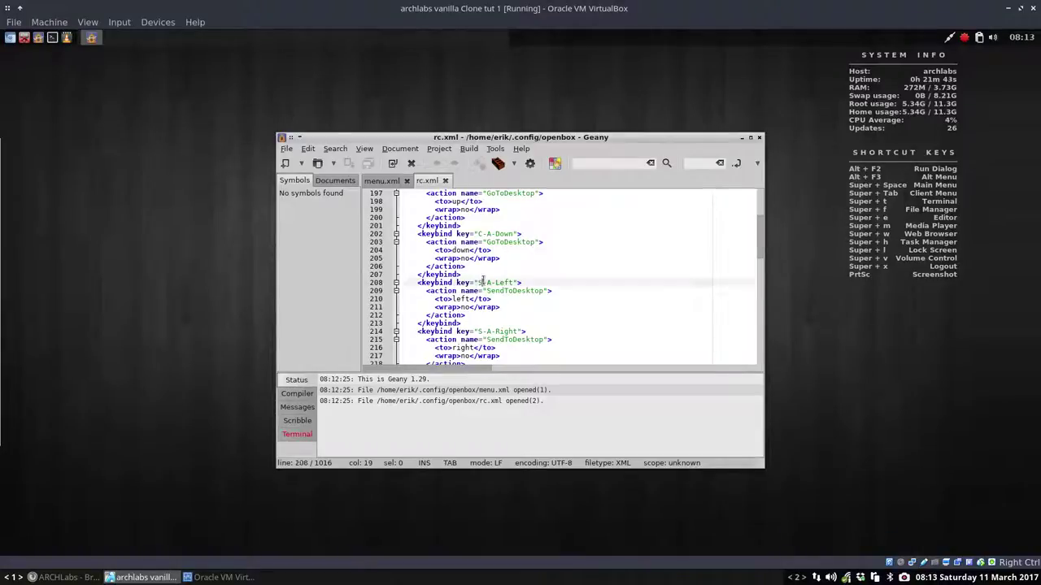
type("S")
left_click(503, 282)
scroll(497, 321, "down", 13)
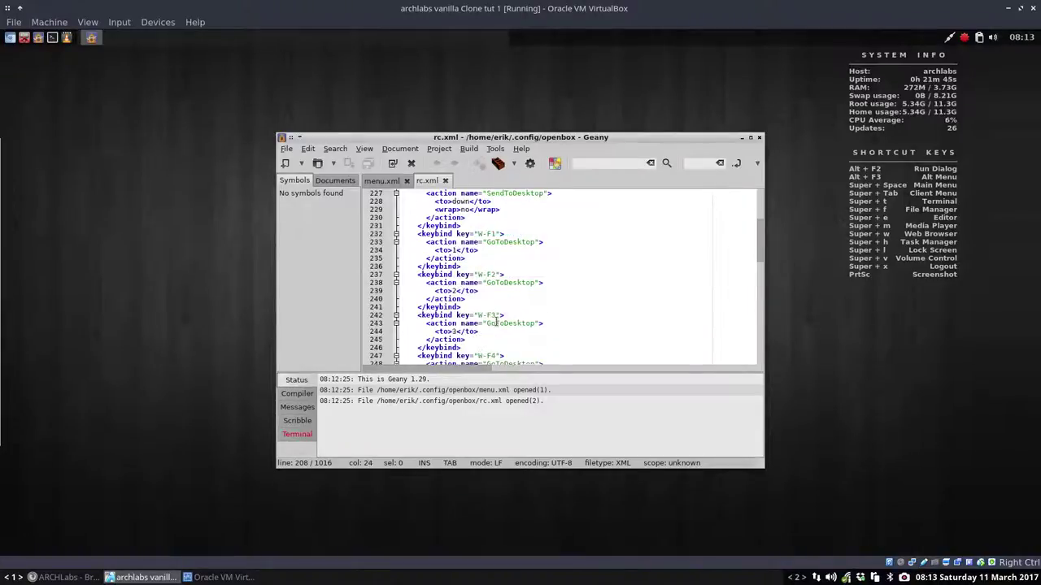
left_click(491, 282)
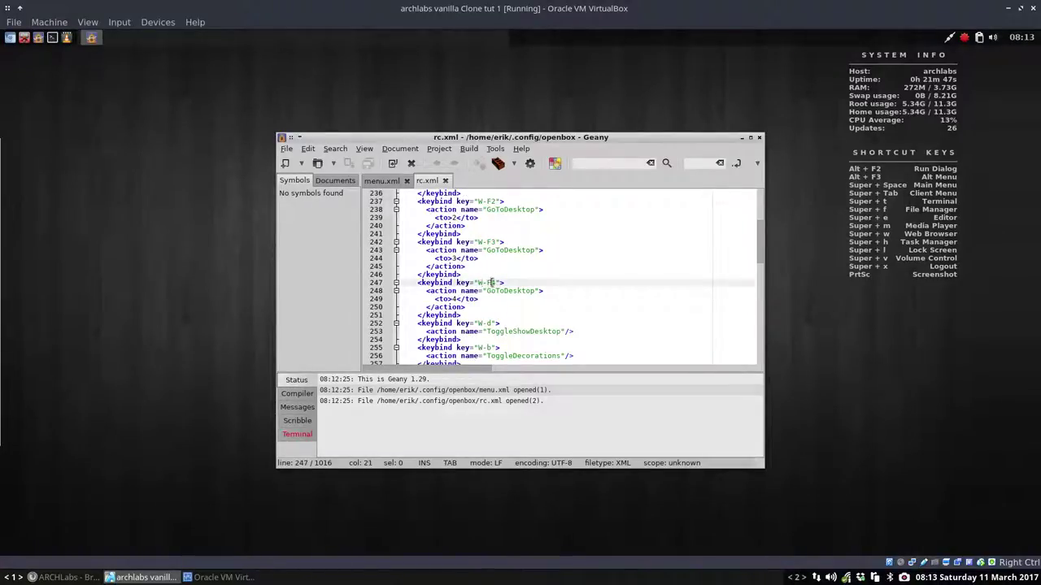
left_click(485, 331)
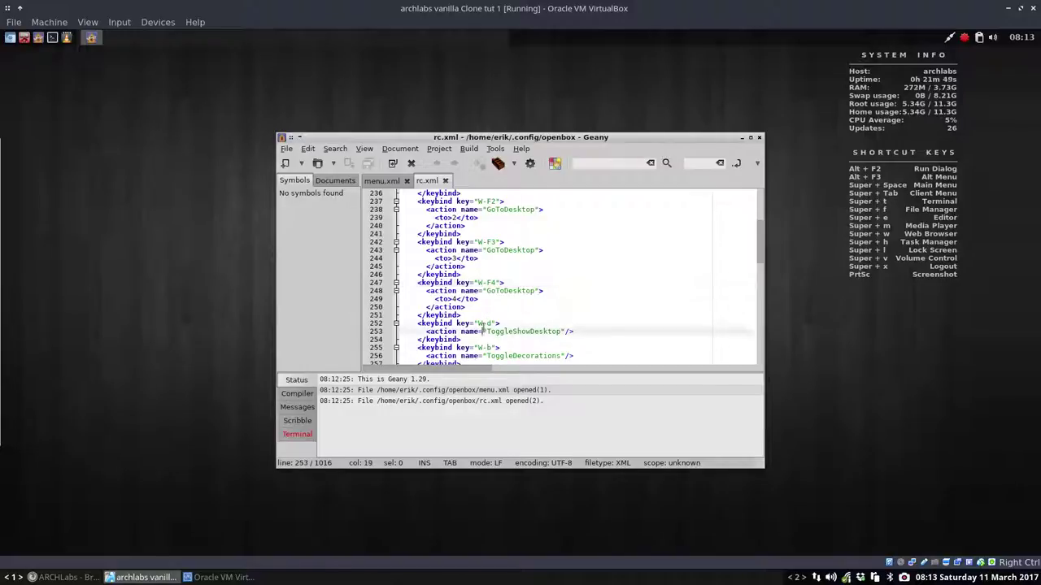
left_click(489, 323)
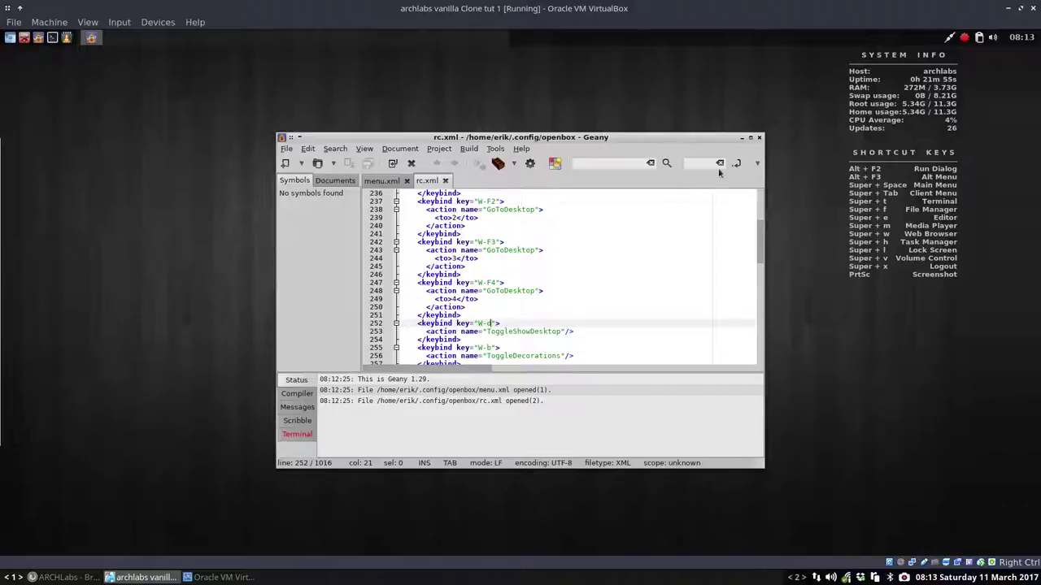
left_click(759, 139)
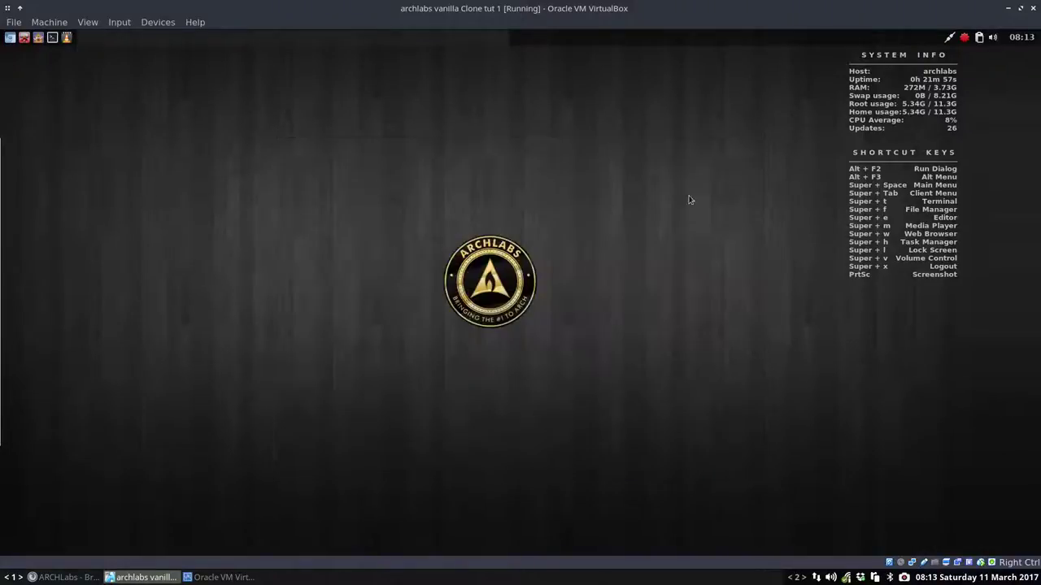
Open Openbox's autostart file for editing from the desktop preferences.
right_click(525, 208)
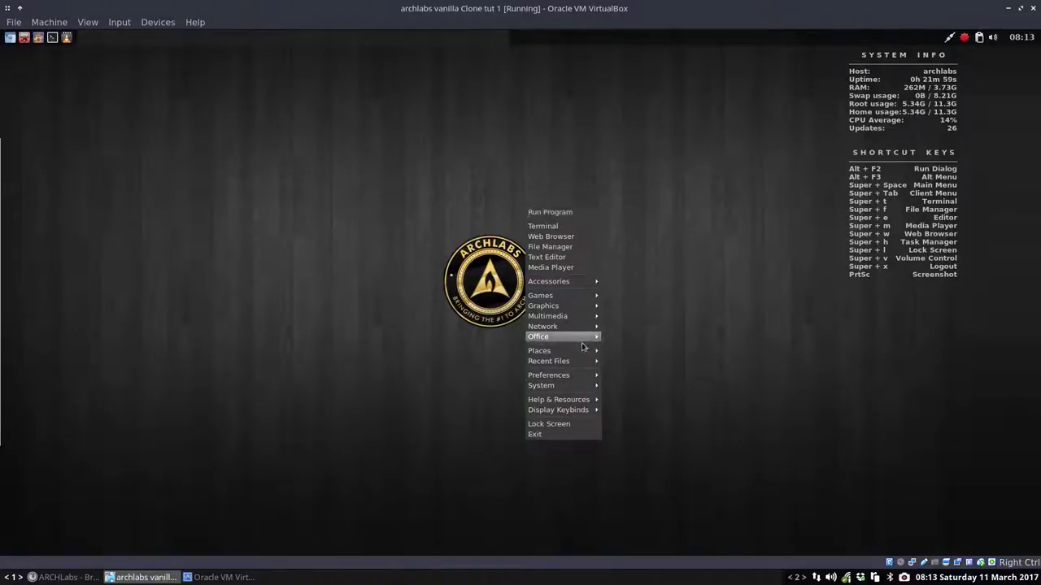
mouse_move(582, 377)
mouse_move(636, 375)
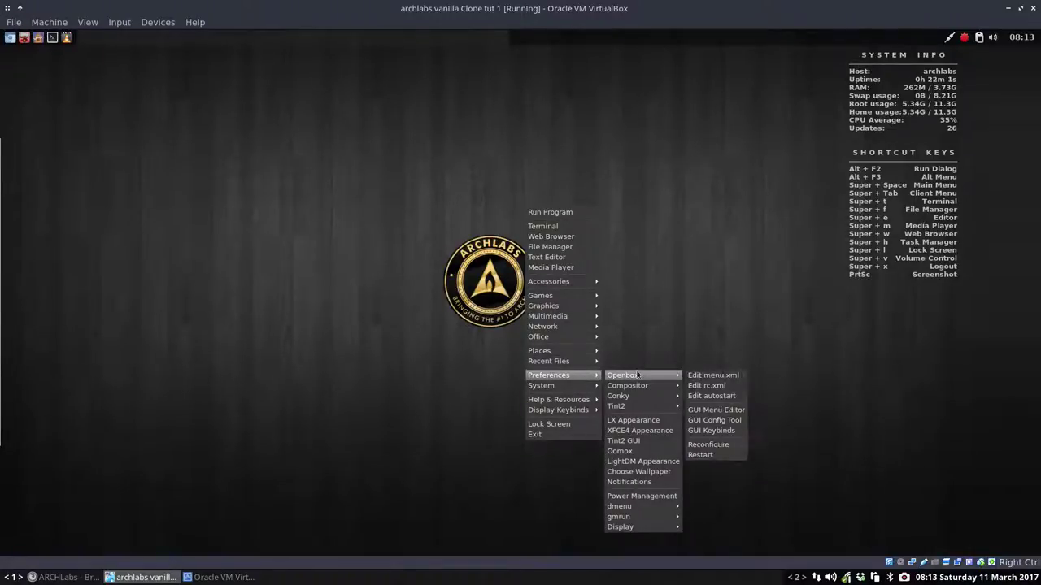
left_click(726, 397)
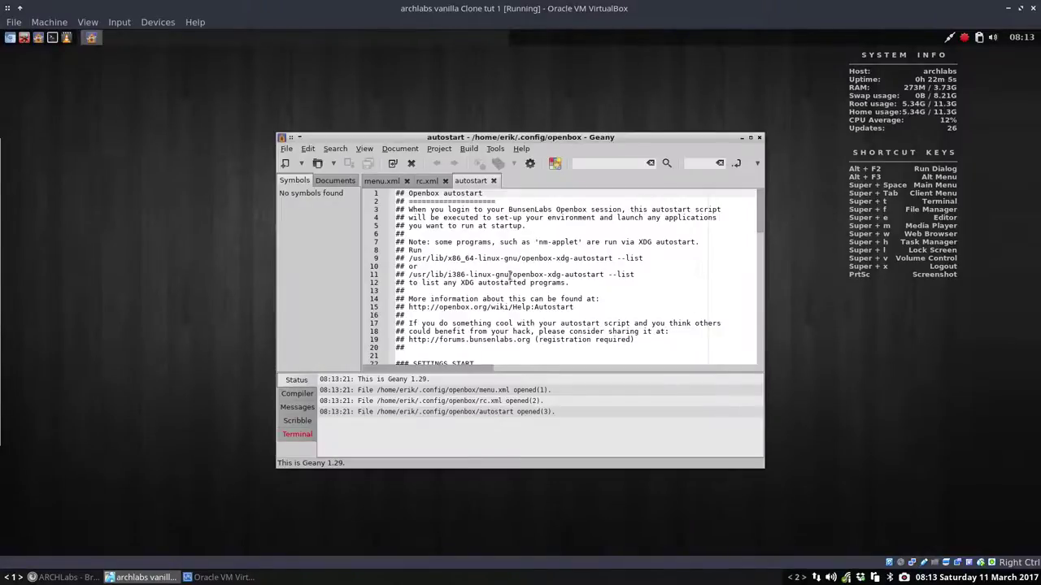
Examine the numlockx, xfsettingsd and xscreensaver entries in the autostart file, and close the editor.
scroll(510, 277, "down", 7)
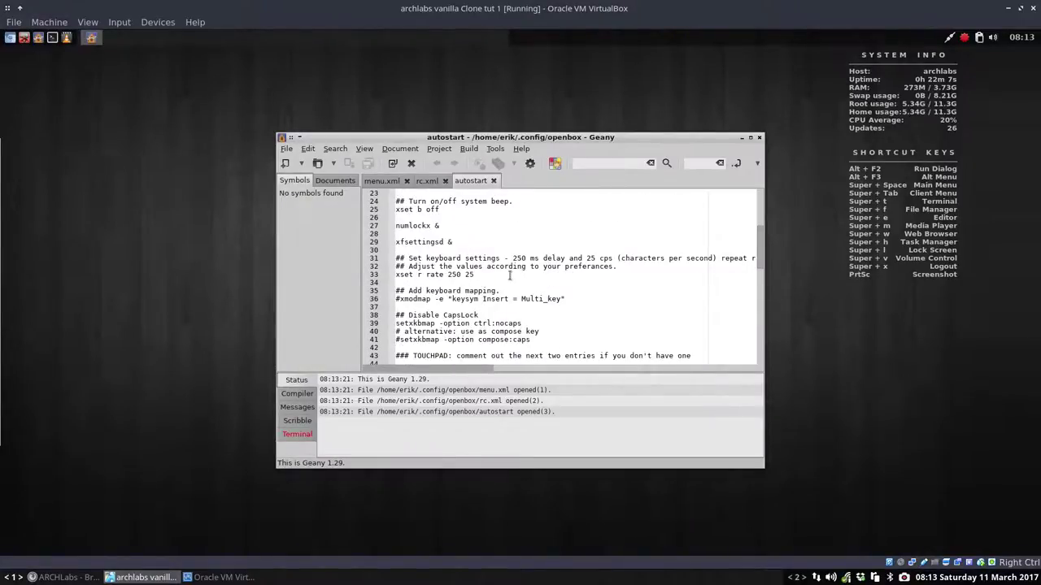
scroll(510, 276, "up", 1)
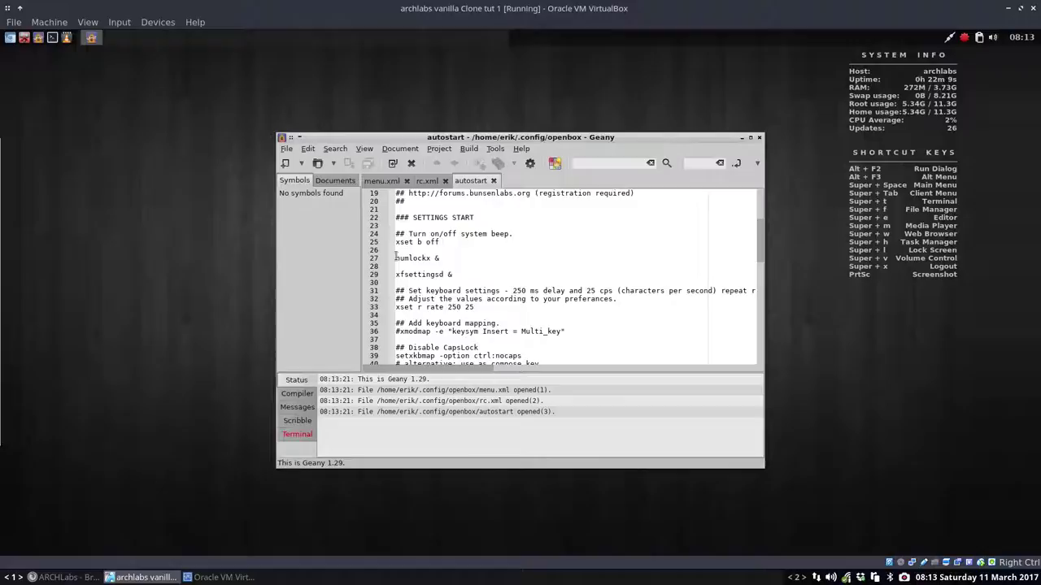
left_click_drag(395, 258, 441, 259)
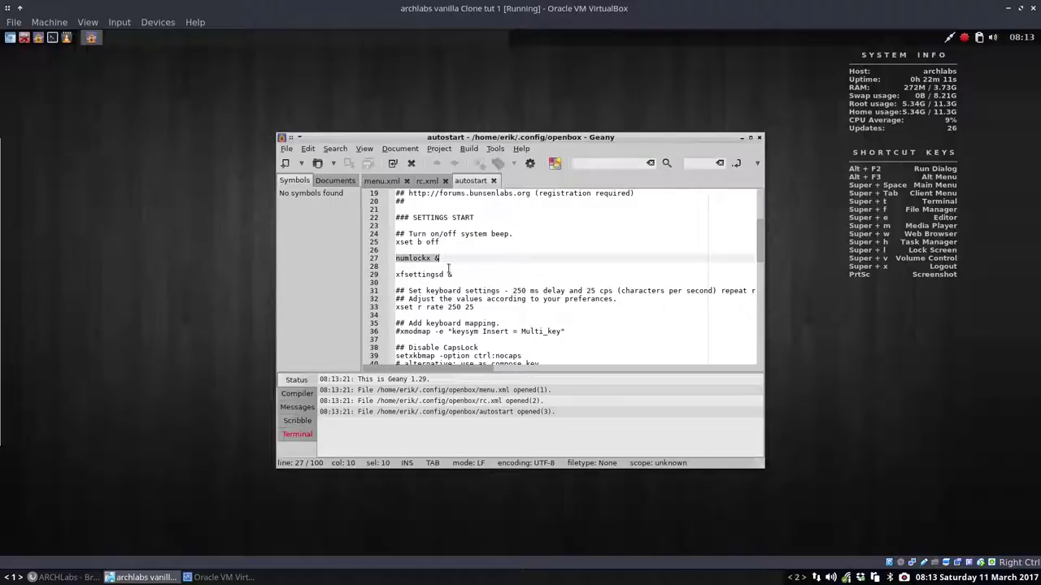
left_click(408, 275)
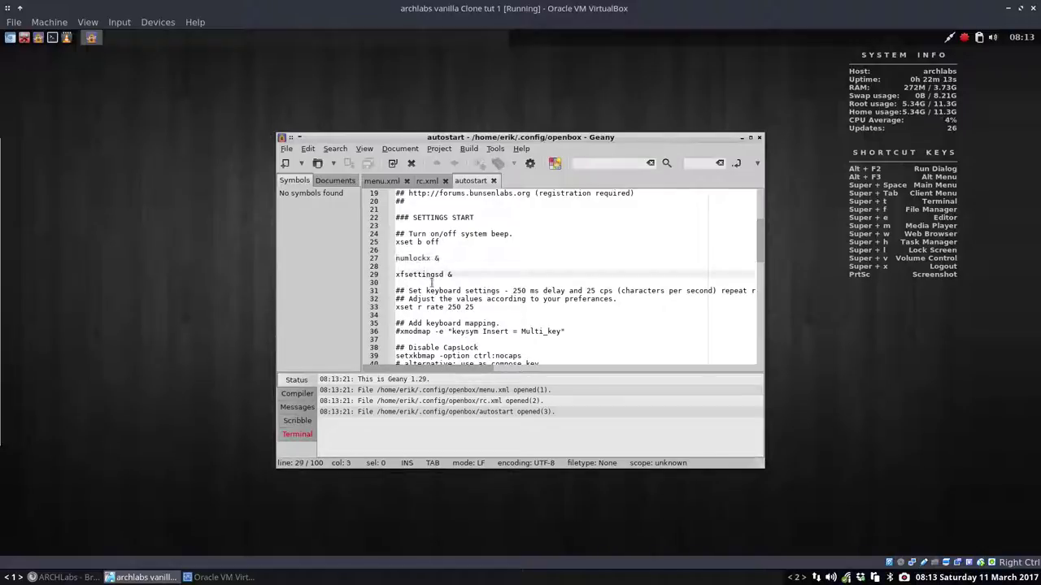
scroll(432, 298, "down", 15)
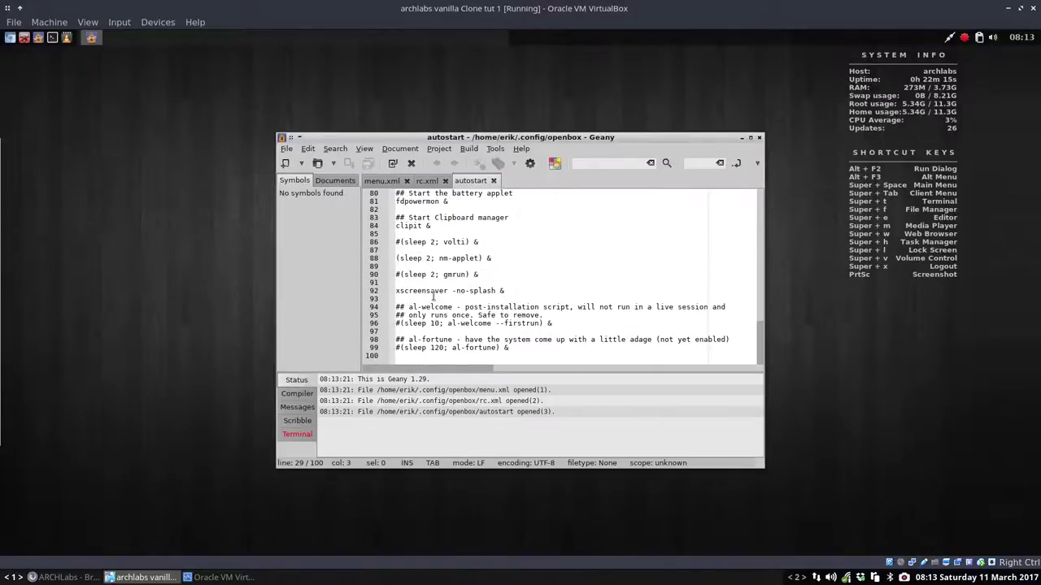
left_click_drag(449, 290, 394, 291)
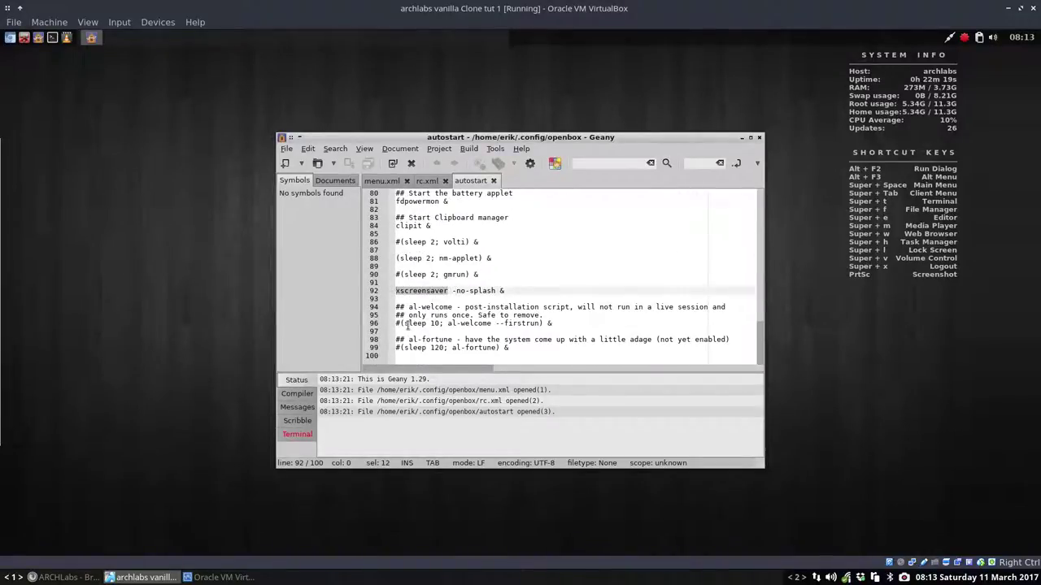
left_click(761, 140)
Open Openbox's GUI Config Tool from the desktop preferences, view its theme list, and close the configuration manager.
right_click(581, 203)
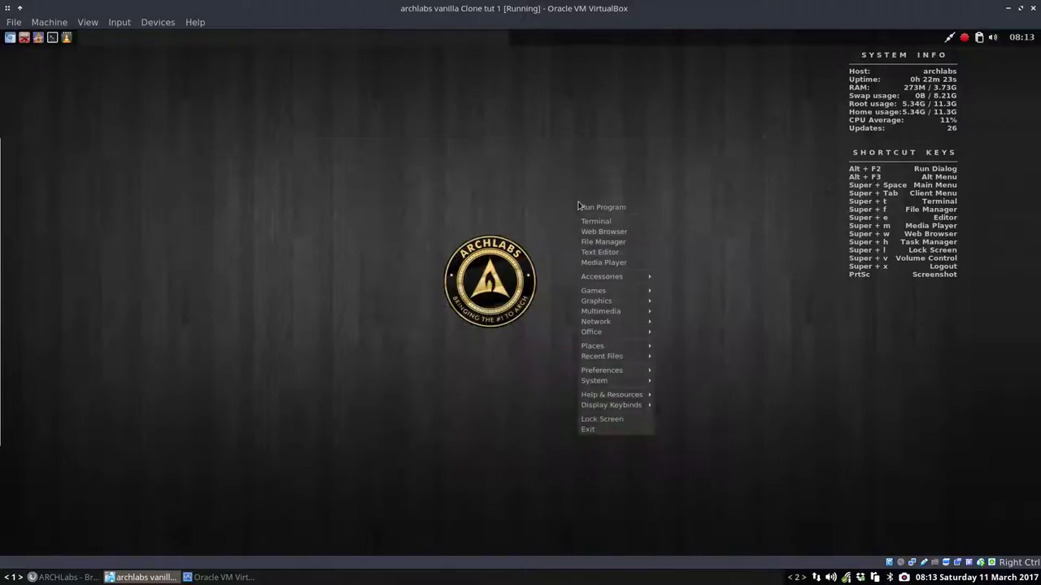
mouse_move(624, 348)
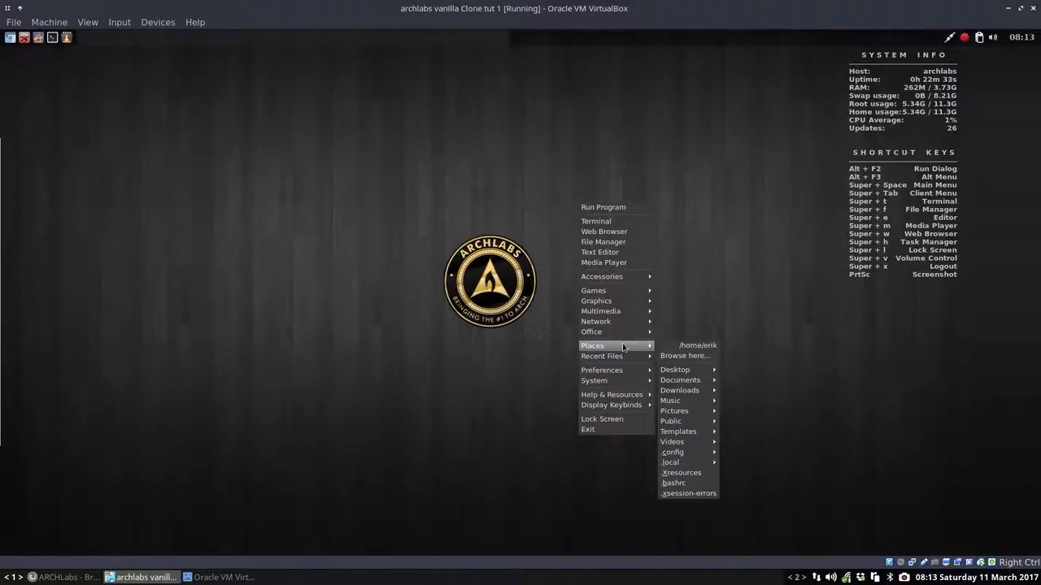
mouse_move(642, 371)
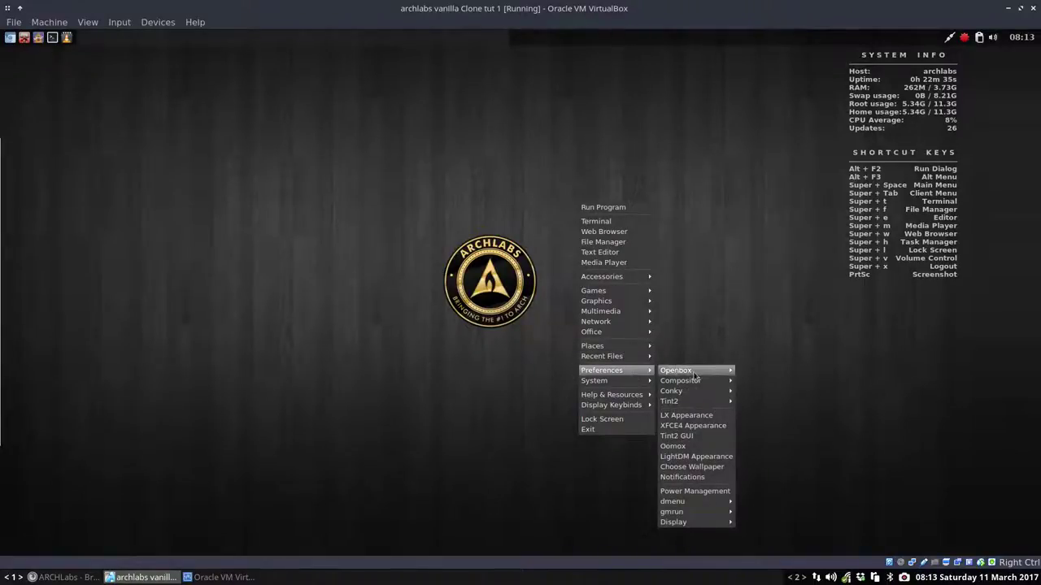
mouse_move(696, 374)
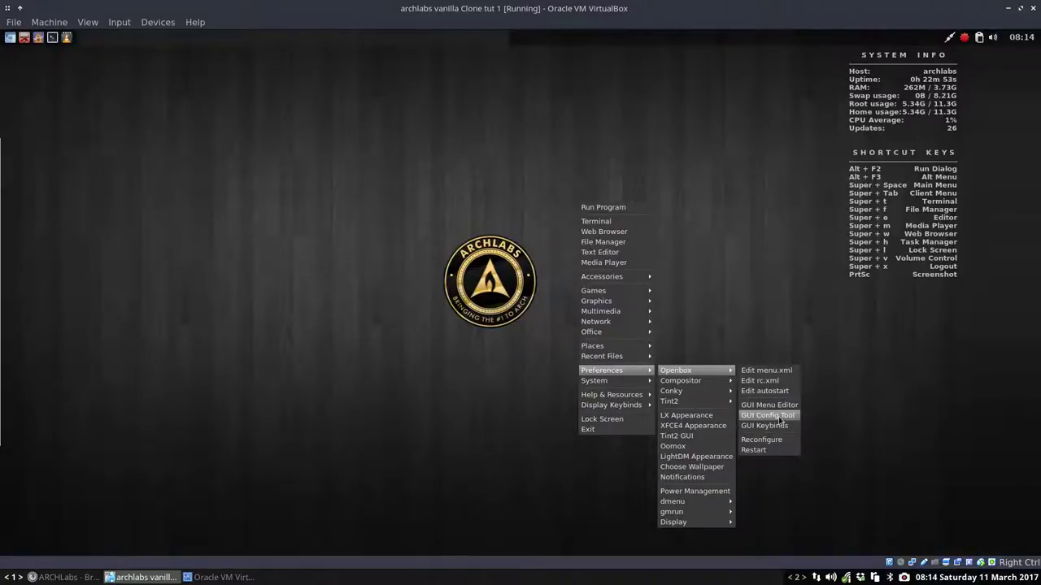
left_click(779, 417)
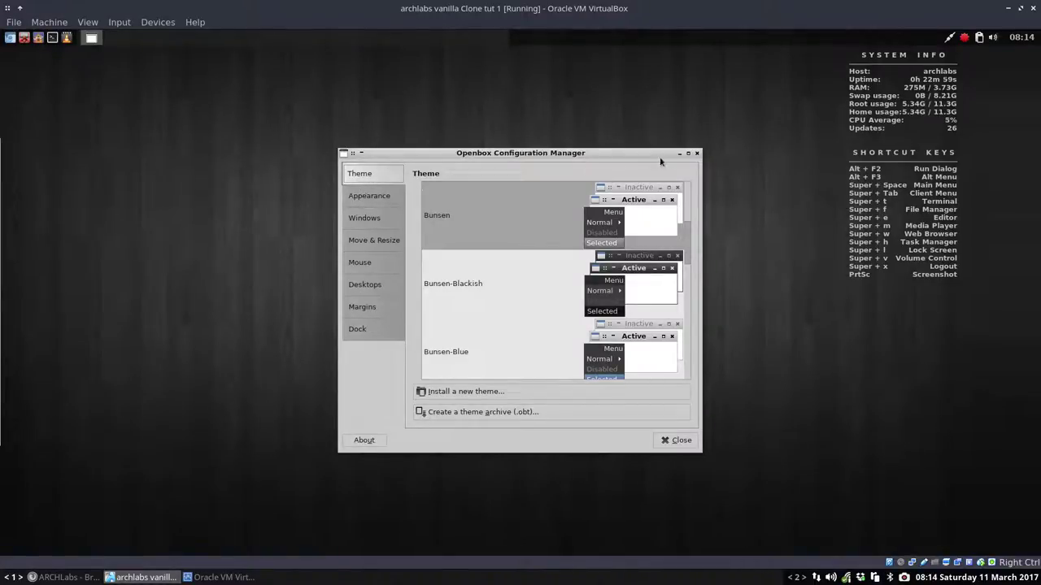
left_click(696, 153)
Open the GUI Keybinds editor from the Openbox section of the desktop preferences.
right_click(645, 271)
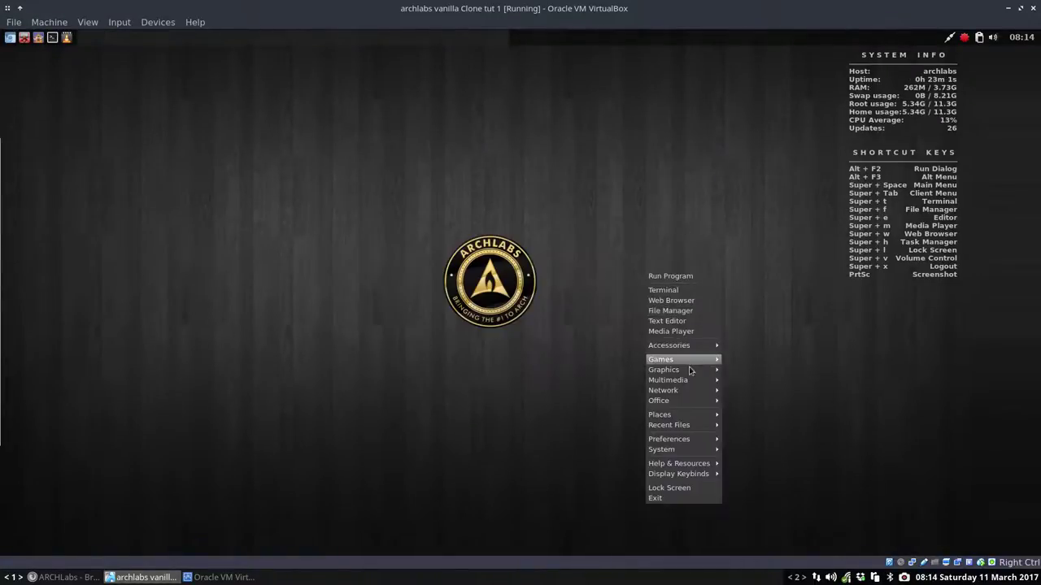
mouse_move(697, 440)
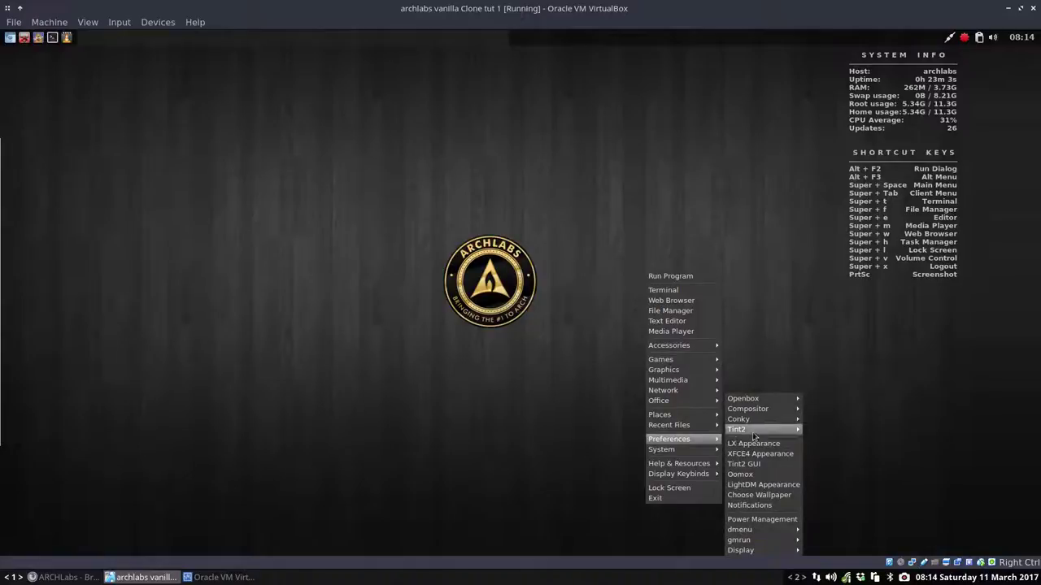
mouse_move(769, 399)
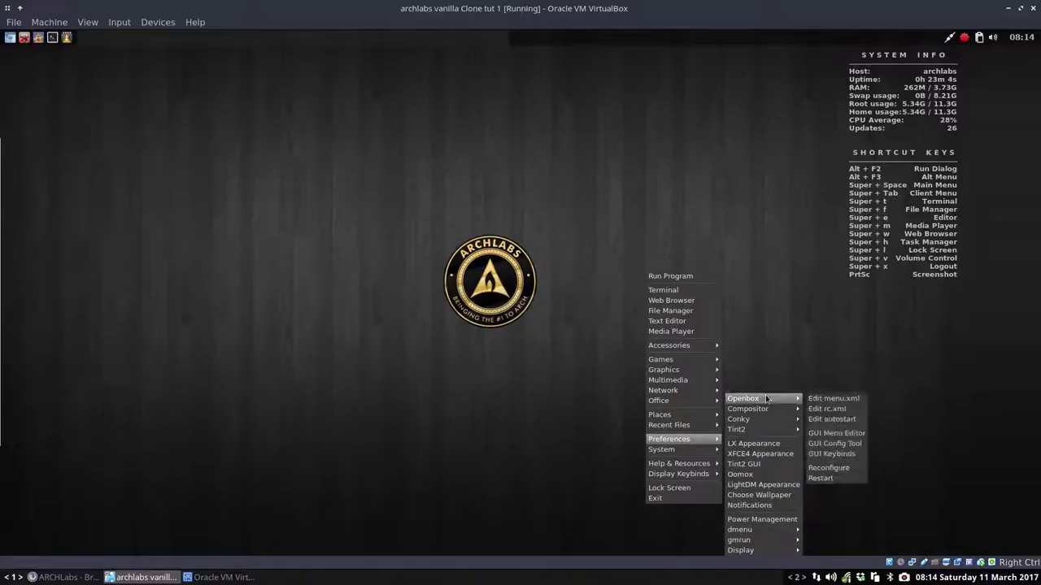
left_click(841, 458)
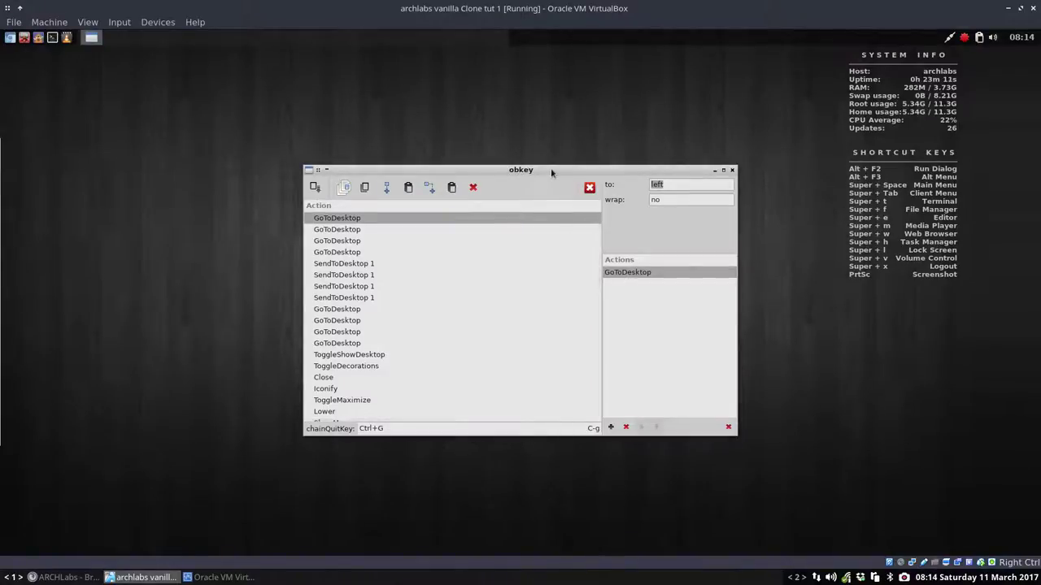
Examine the third SendToDesktop entry and the thunar entry in the keybind list, with the obkey window maximized.
left_click(362, 288)
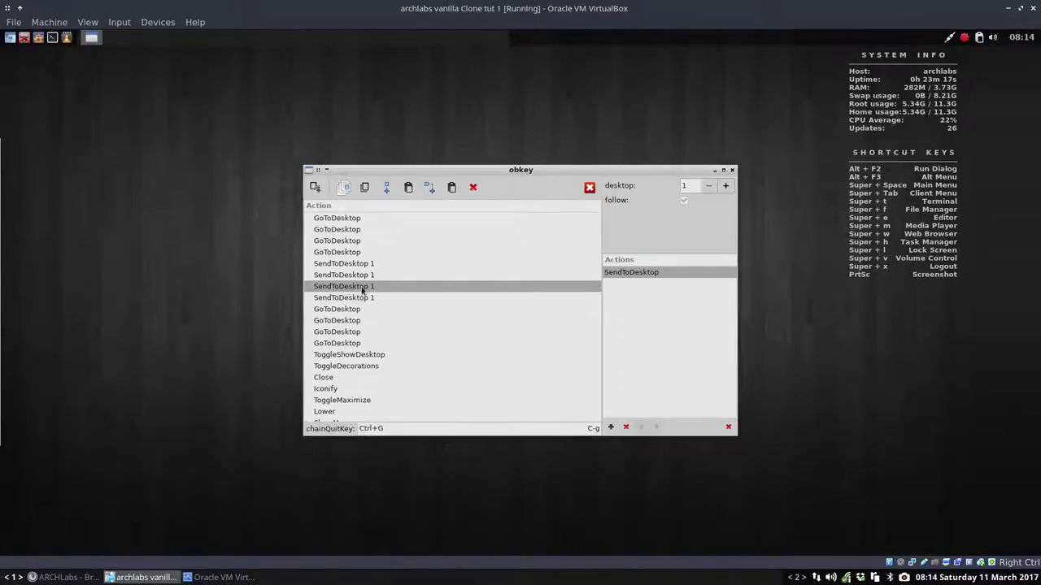
scroll(362, 290, "down", 8)
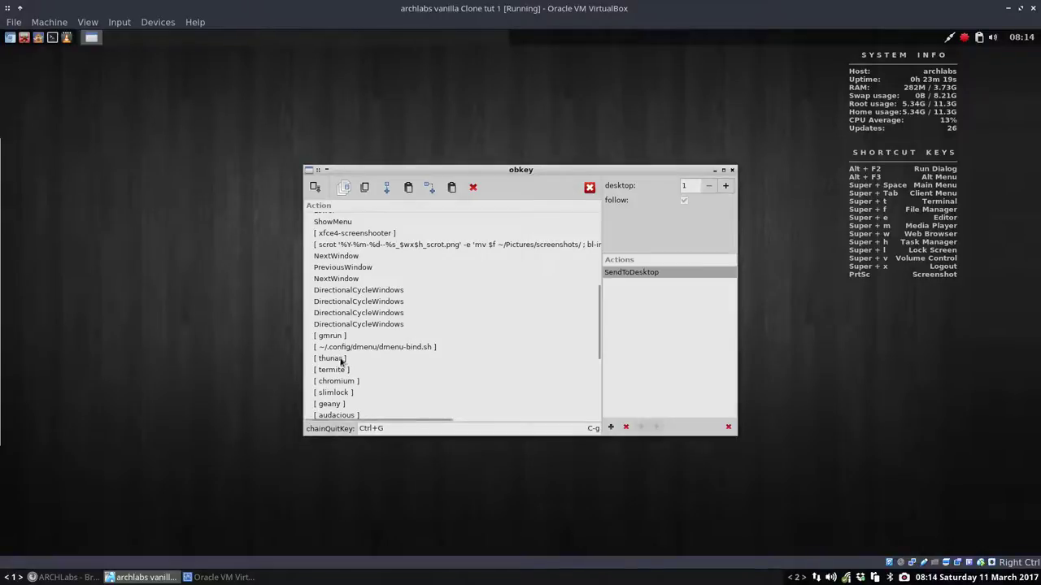
left_click(341, 359)
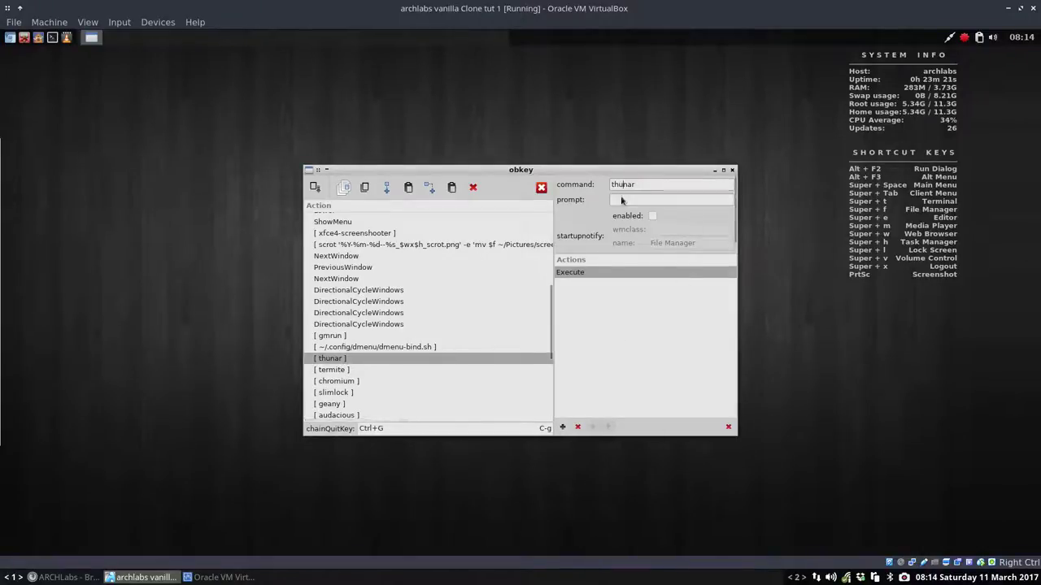
left_click(723, 170)
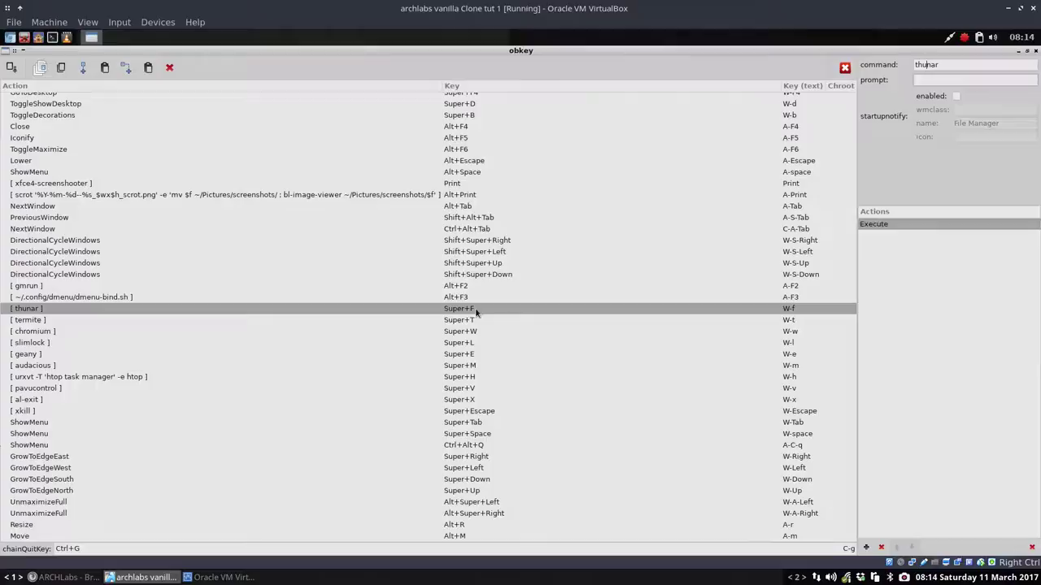
Test the keybinds listed for thunar and termite, closing each launched window, and close the keybind editor.
key("super+f")
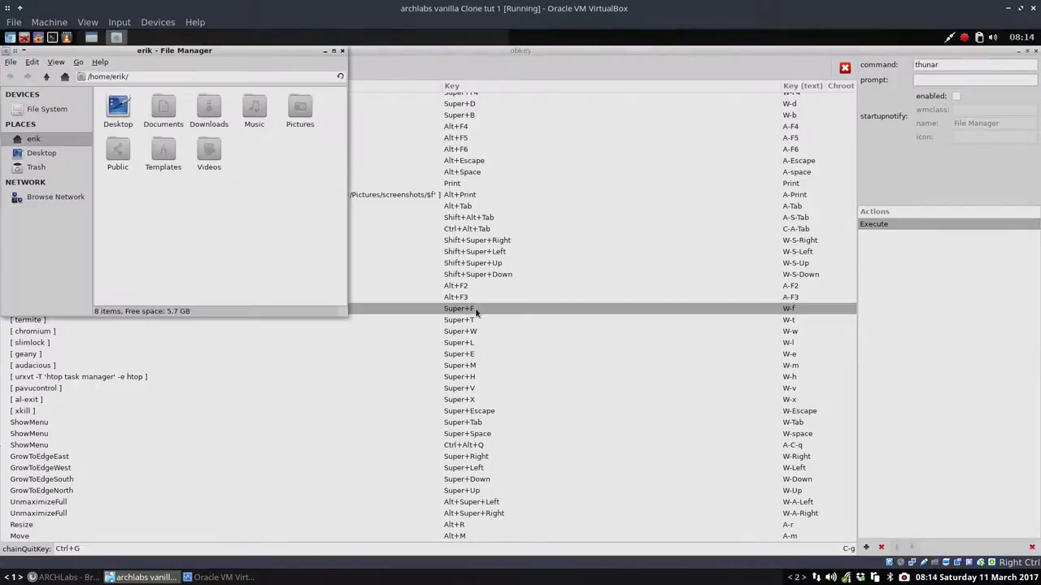
left_click(342, 51)
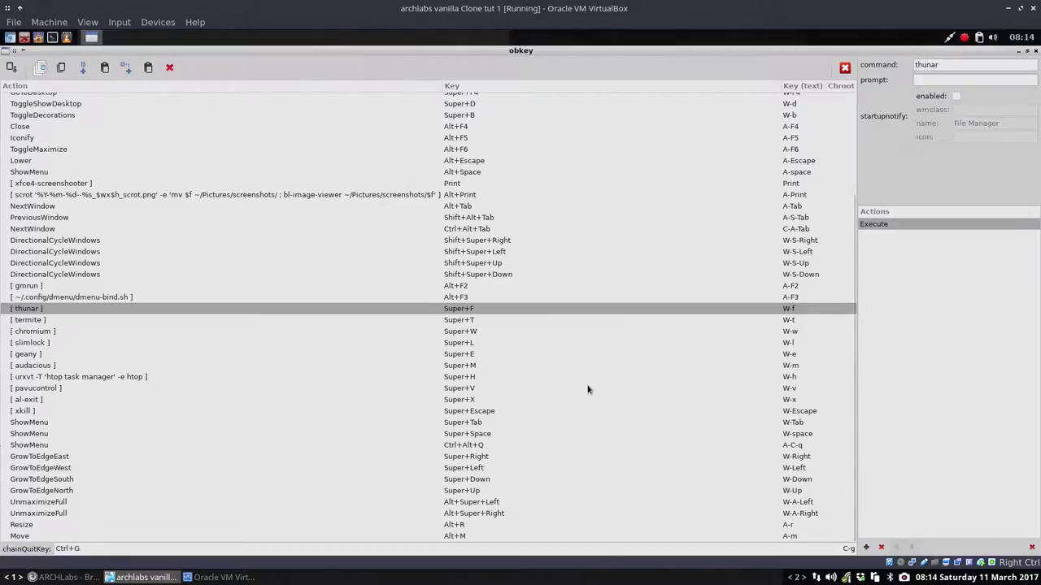
left_click(480, 320)
key("super+t")
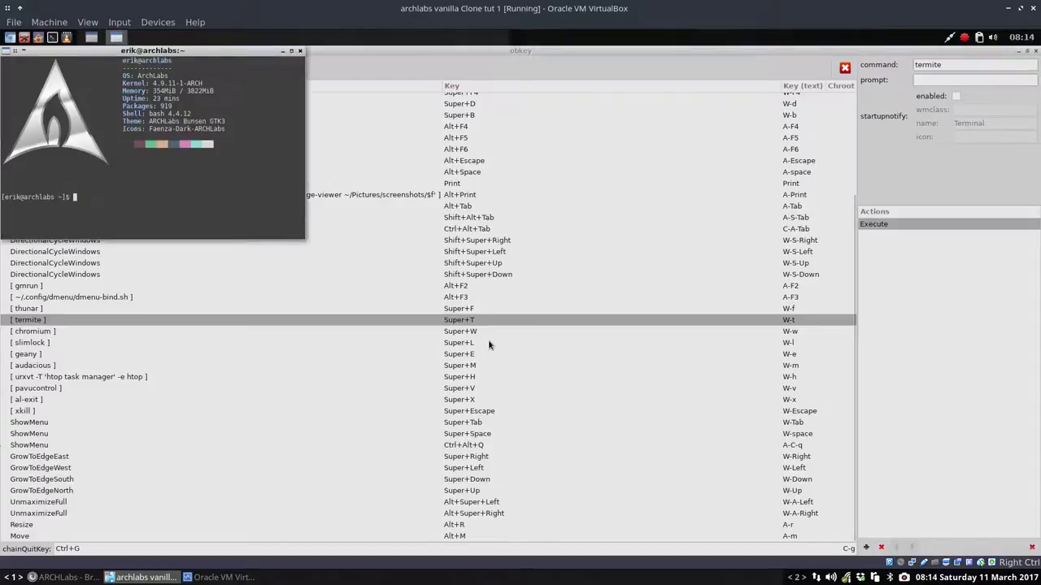
left_click(299, 50)
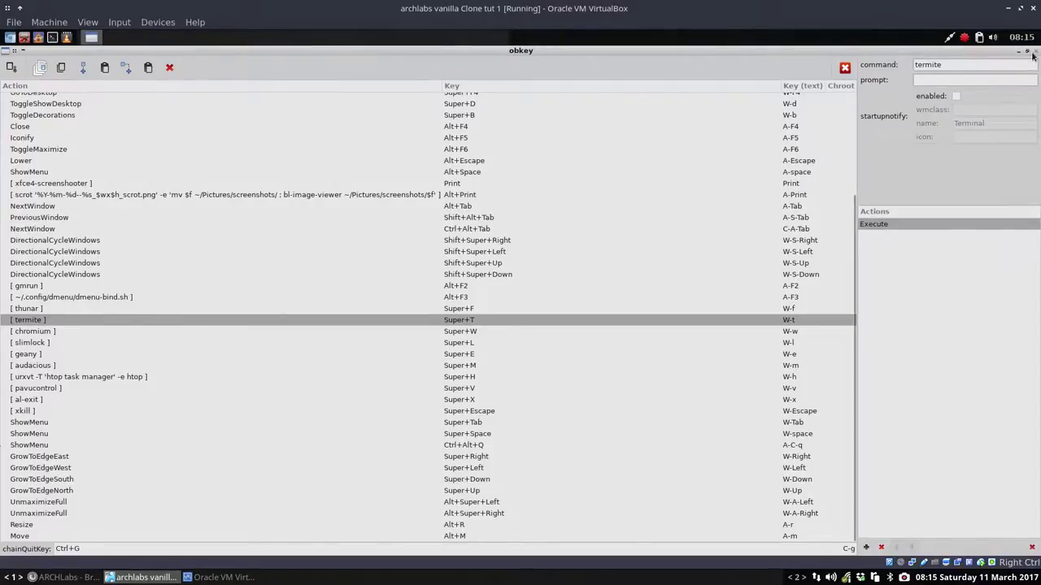
left_click(1035, 51)
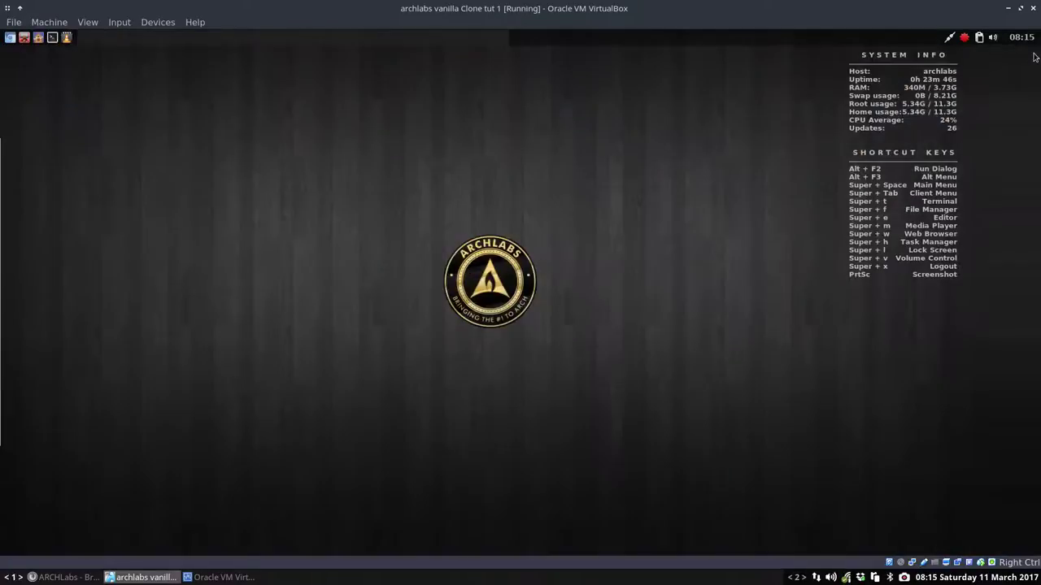
Restart Openbox from the Openbox section of the desktop preferences.
right_click(493, 319)
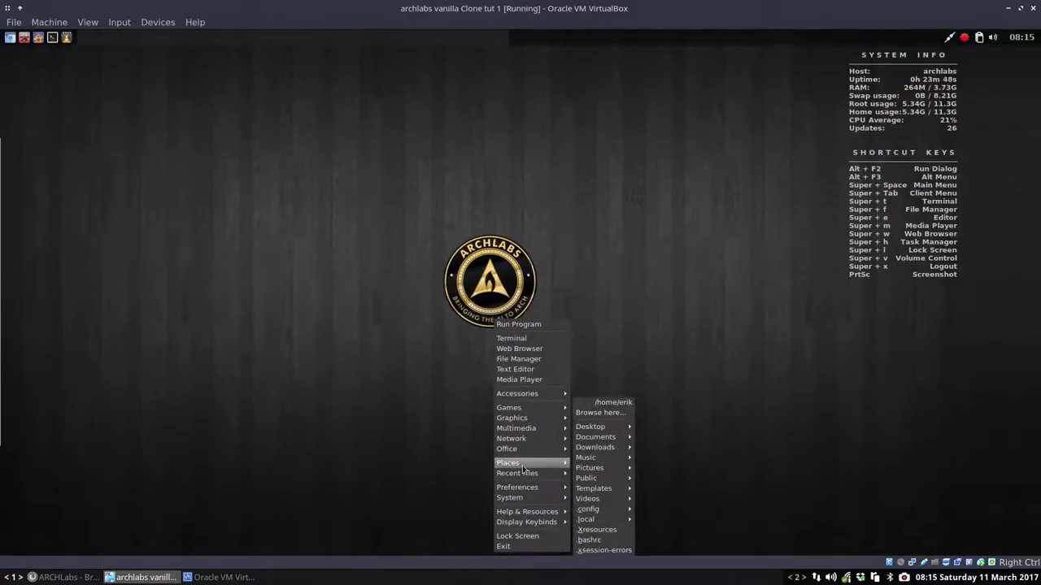
mouse_move(531, 488)
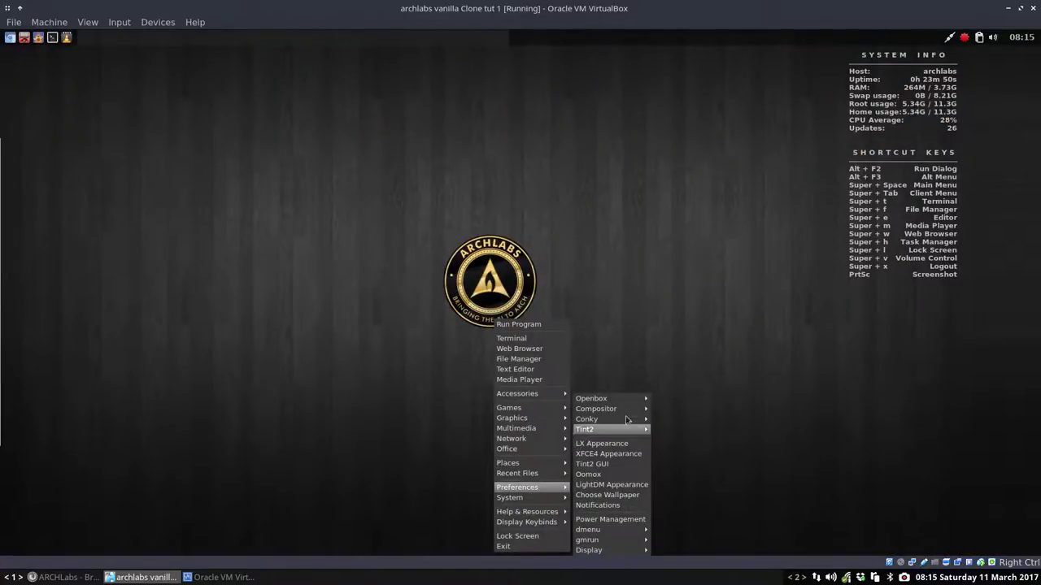
mouse_move(631, 399)
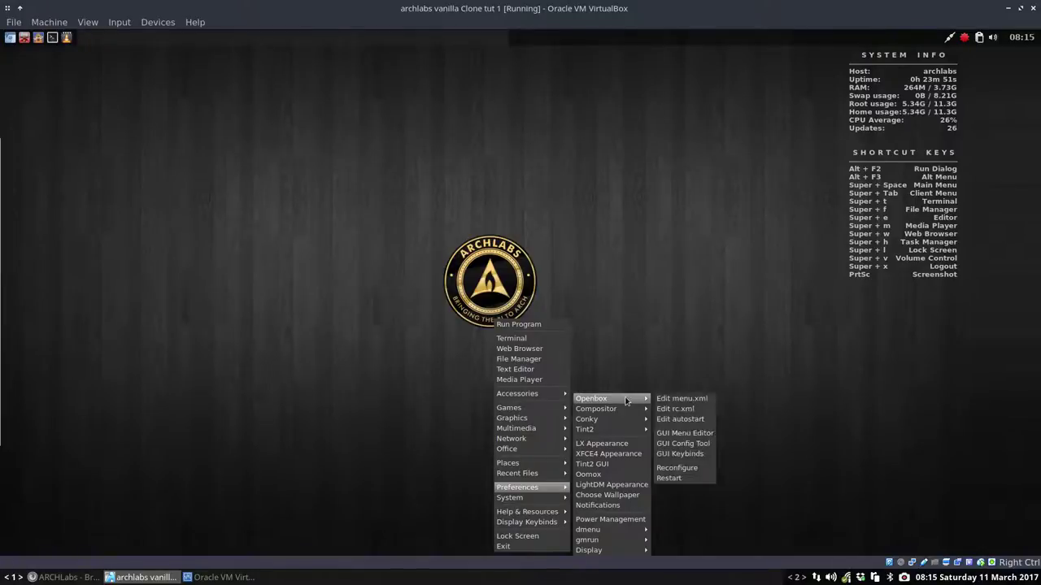
left_click(679, 480)
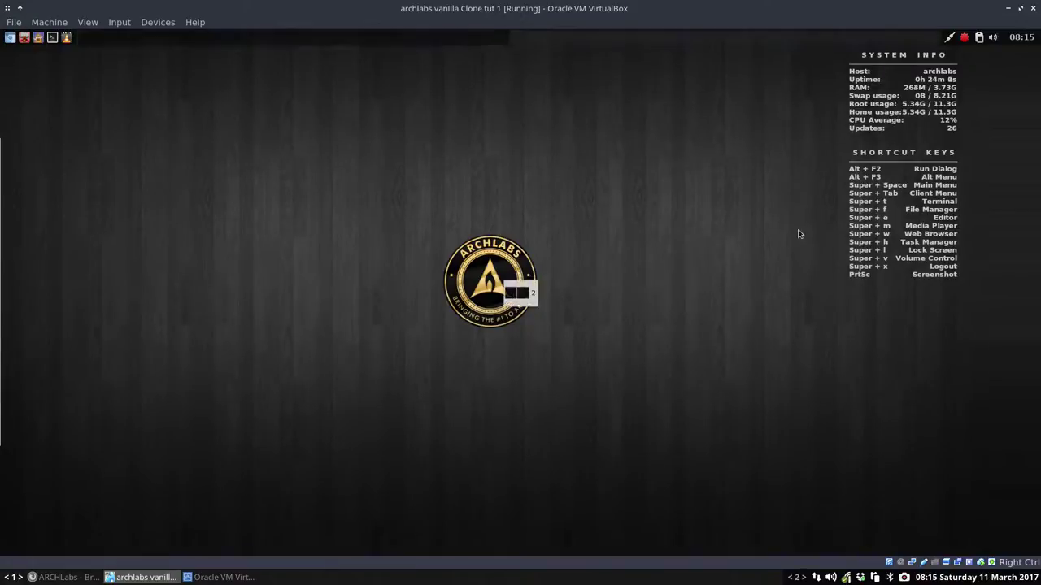
right_click(374, 236)
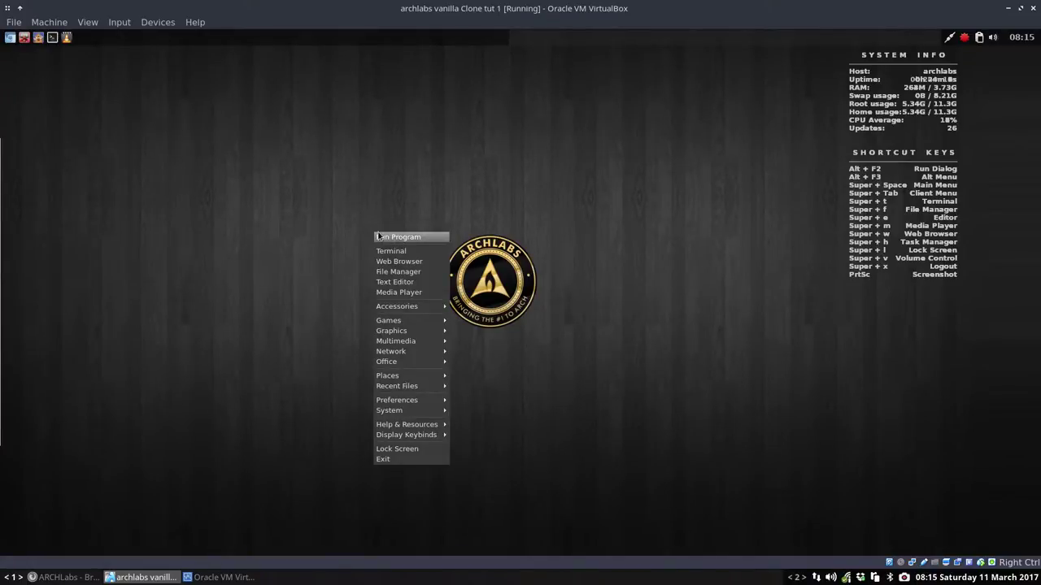
left_click(323, 239)
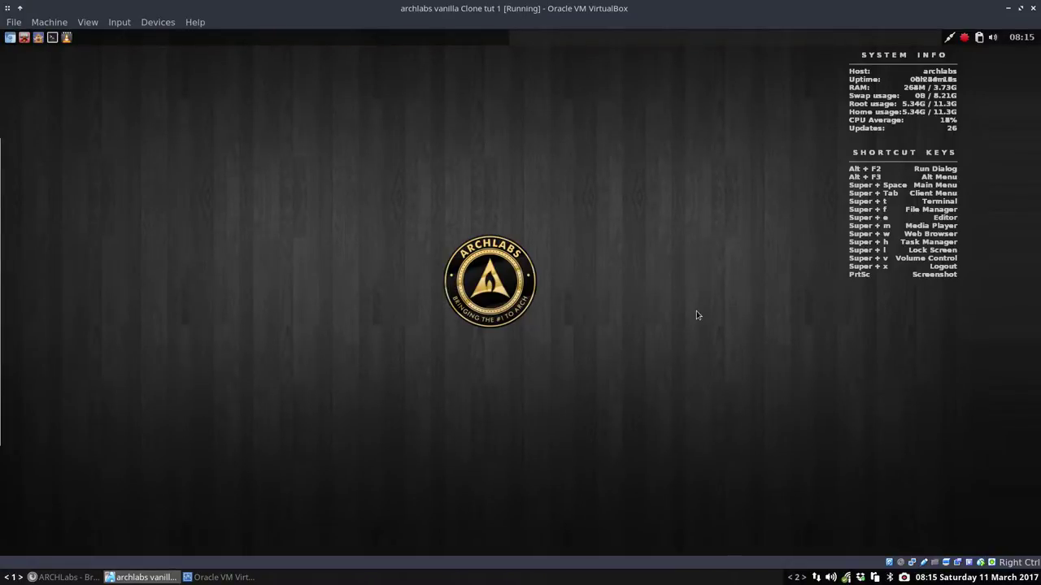
Show the Tint2 options in the desktop preferences.
right_click(611, 263)
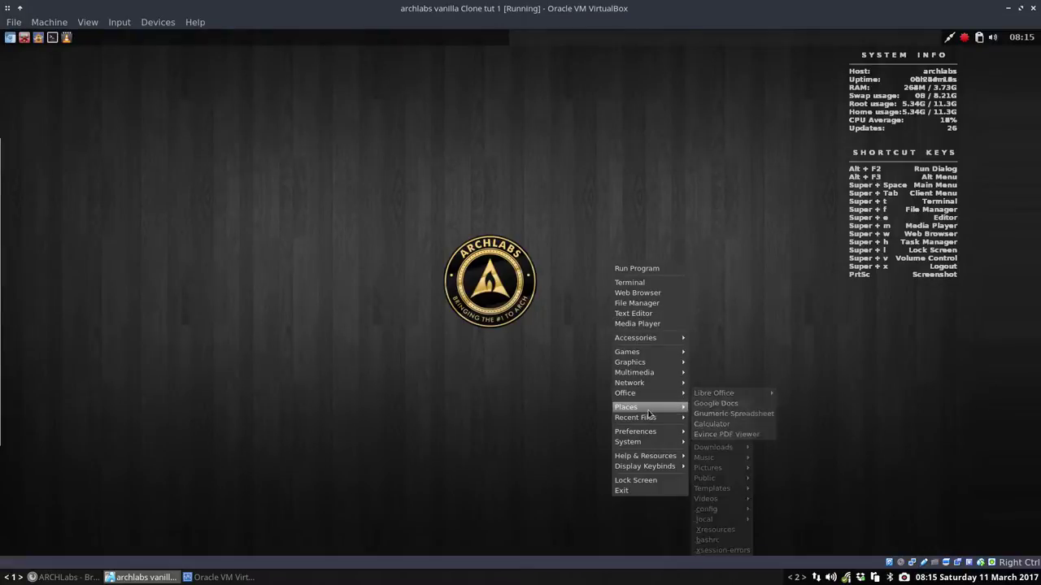
mouse_move(671, 436)
mouse_move(730, 435)
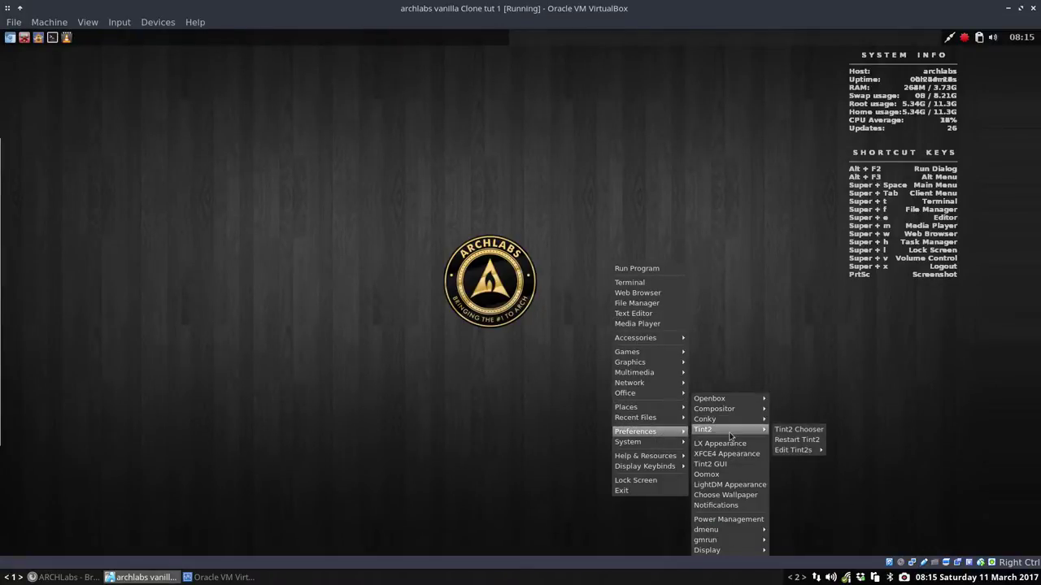